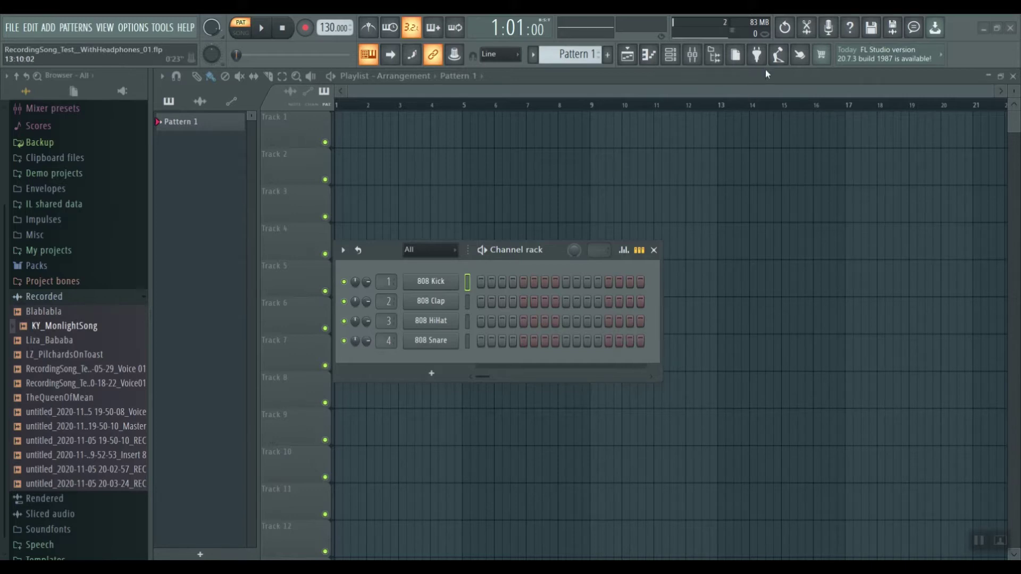
# Bring up the playlist and the mixer, and select mixer track Insert 12.
pyautogui.click(628, 57)
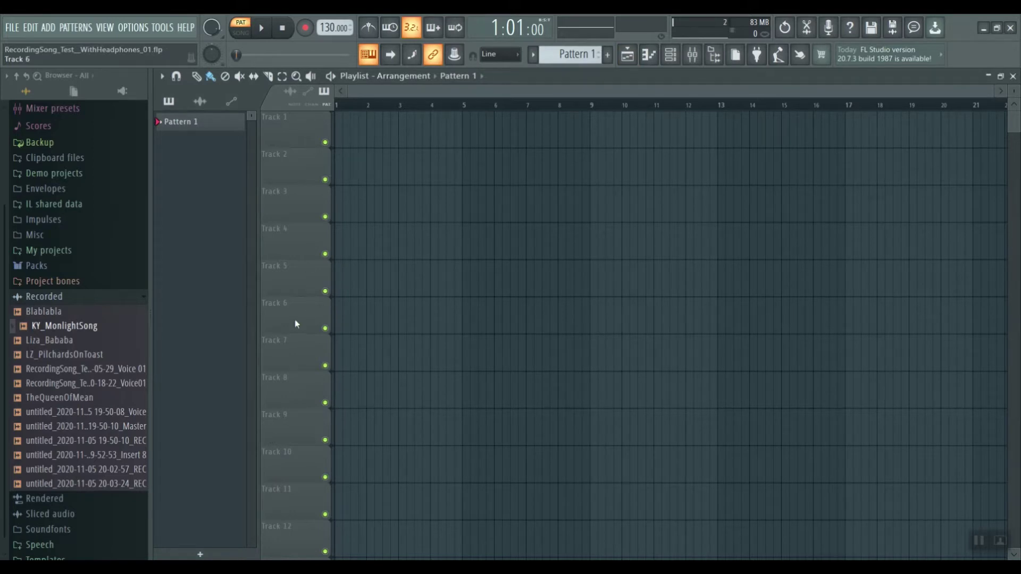
pyautogui.moveTo(606, 568)
pyautogui.click(691, 55)
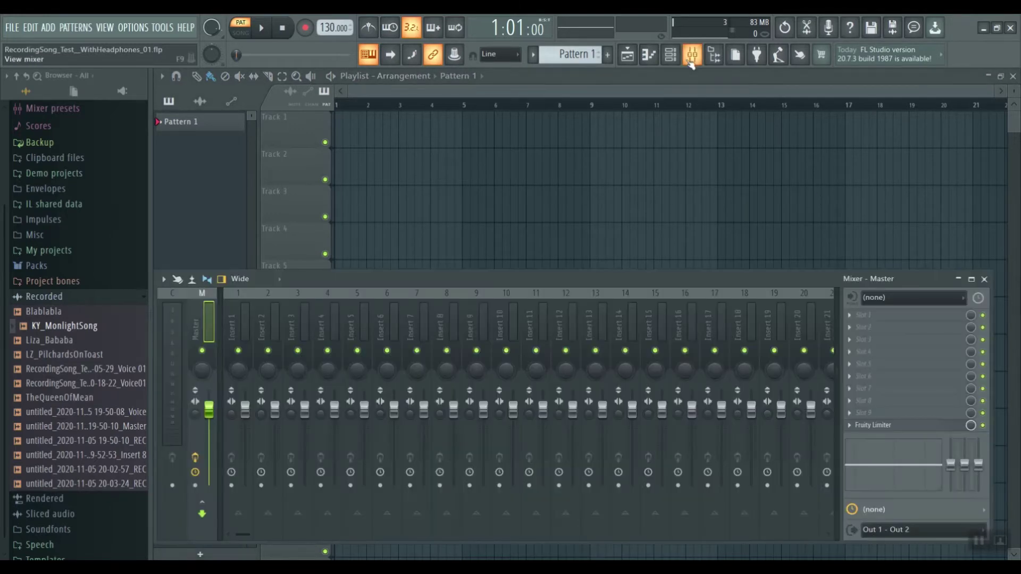
pyautogui.rightClick(563, 328)
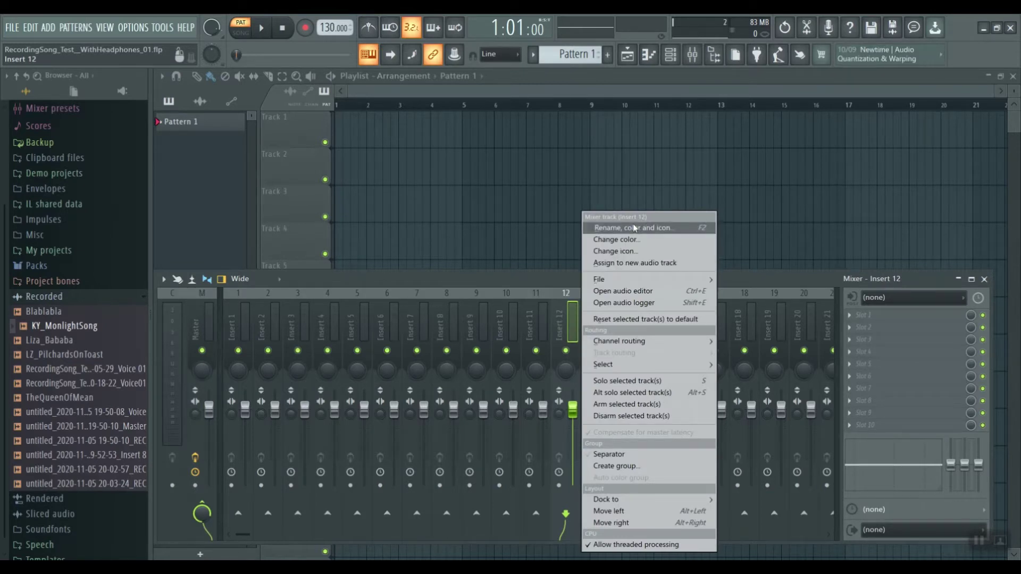
# Check the audio device settings, including the FL Studio ASIO driver's buffer length, input and output options.
pyautogui.click(130, 28)
pyautogui.click(157, 66)
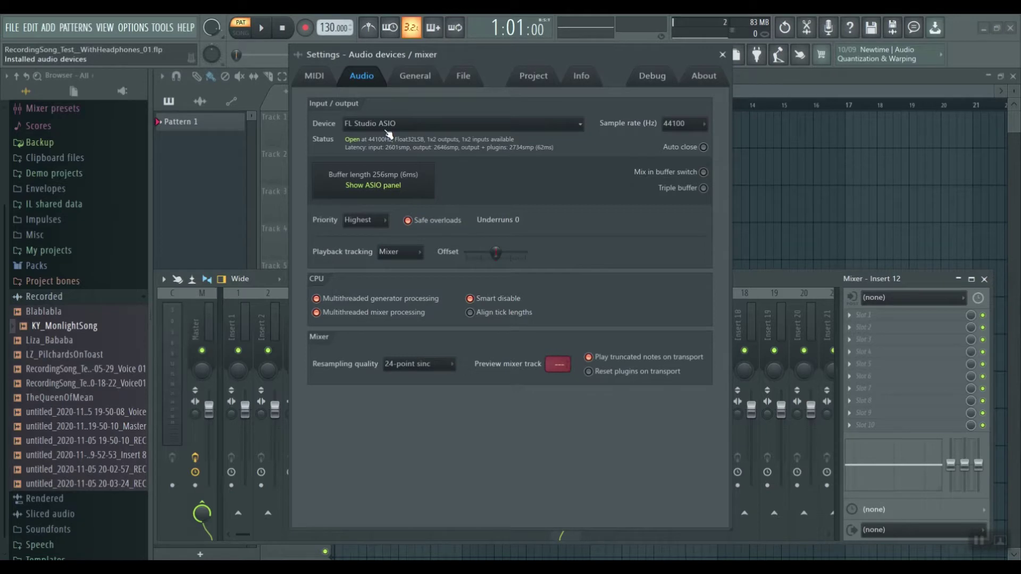
pyautogui.click(375, 185)
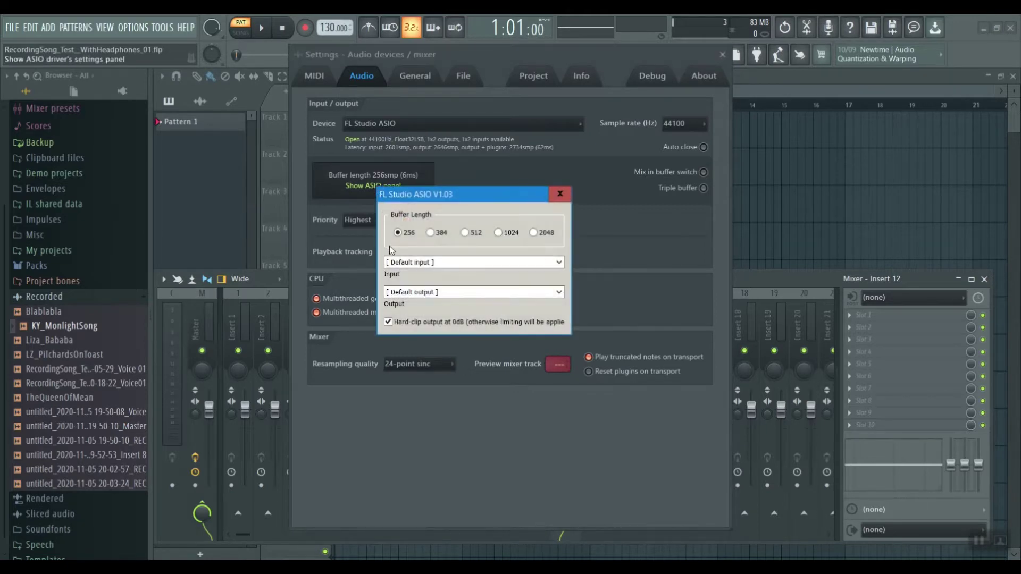
pyautogui.click(552, 197)
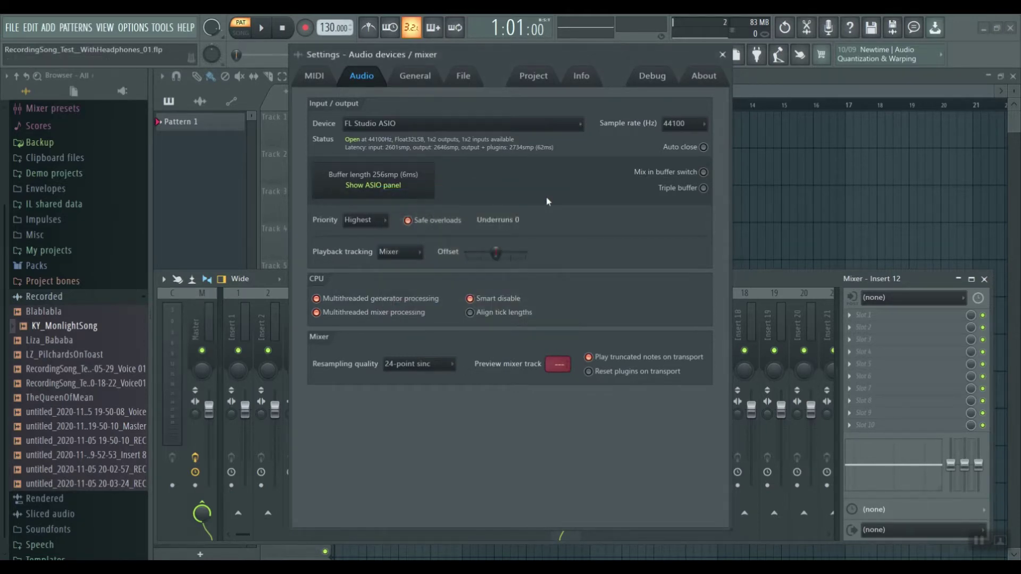
pyautogui.click(722, 54)
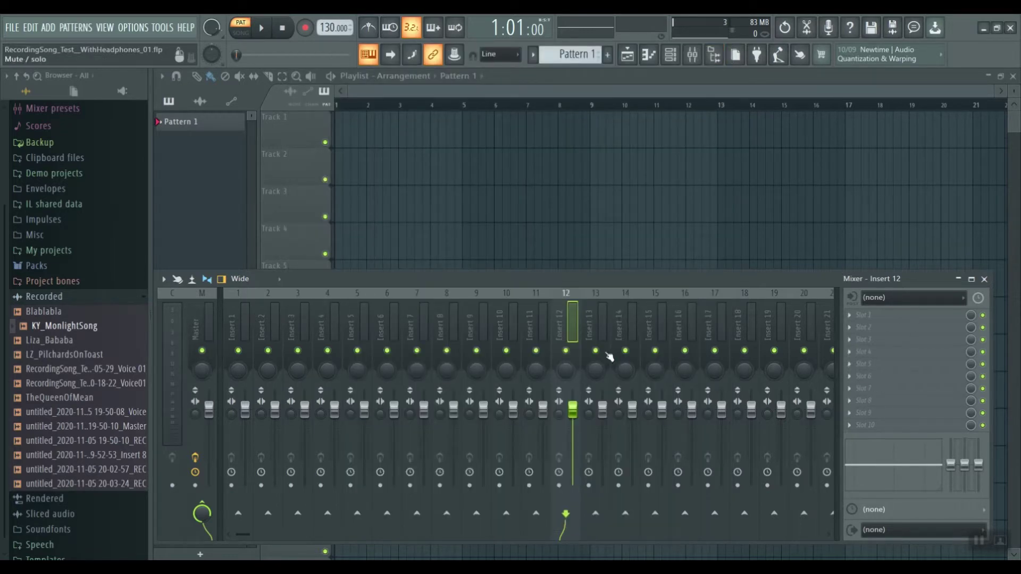
# Assign mixer track Insert 12 to a new audio track and move that track down to the playlist's fourth track position.
pyautogui.rightClick(573, 330)
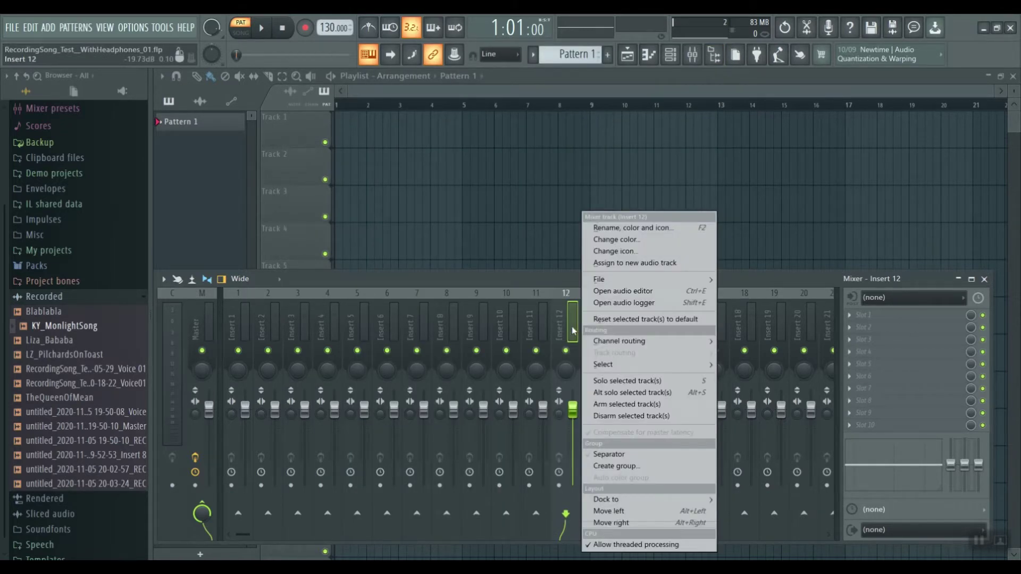
pyautogui.click(625, 264)
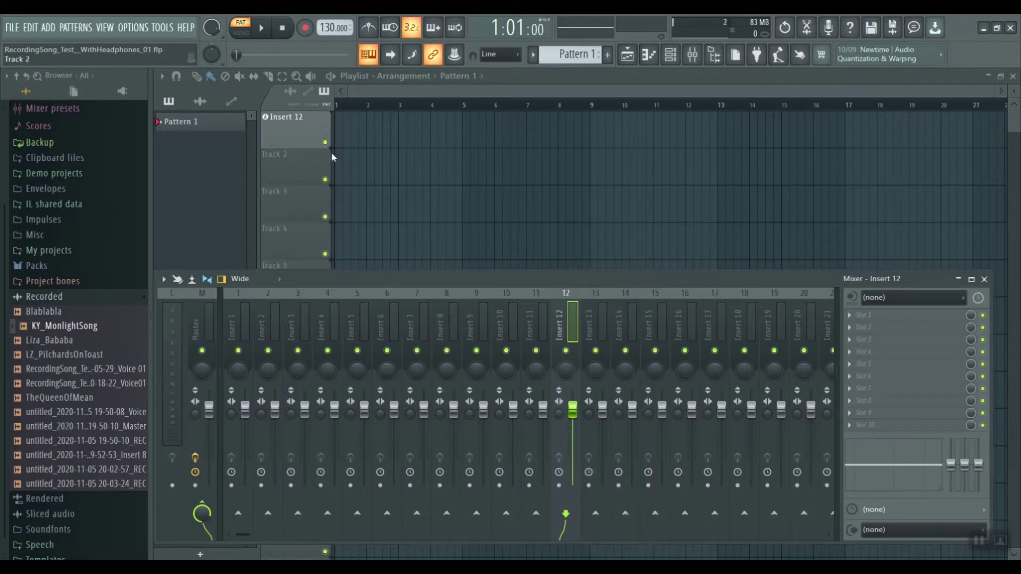
pyautogui.rightClick(286, 135)
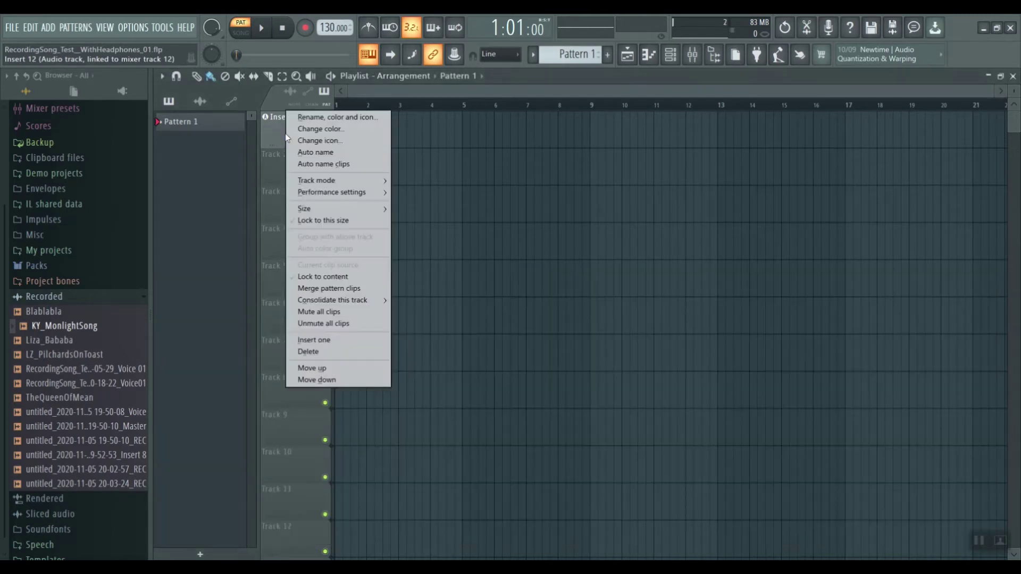
pyautogui.click(319, 380)
pyautogui.rightClick(301, 170)
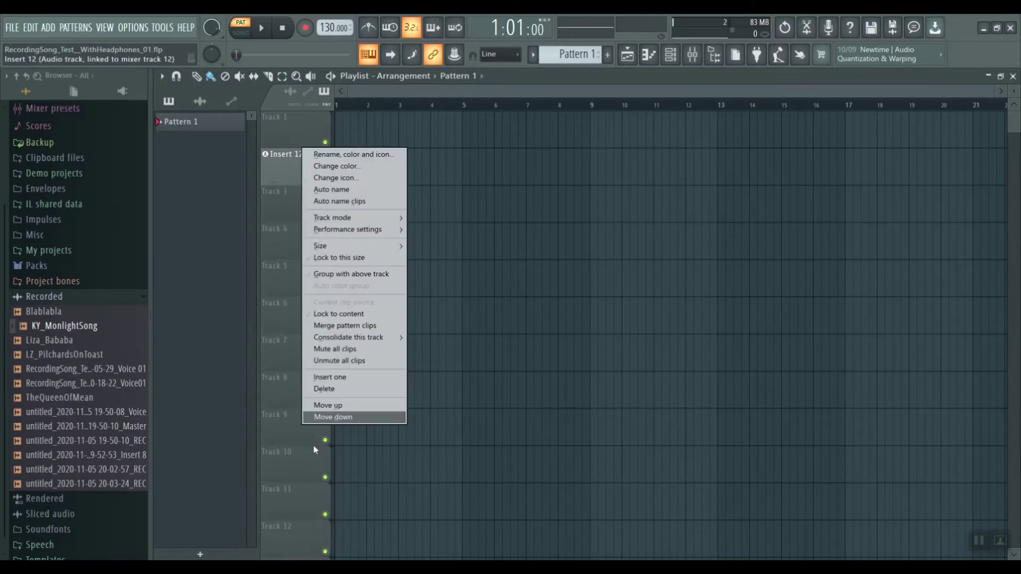
pyautogui.click(319, 418)
pyautogui.rightClick(298, 188)
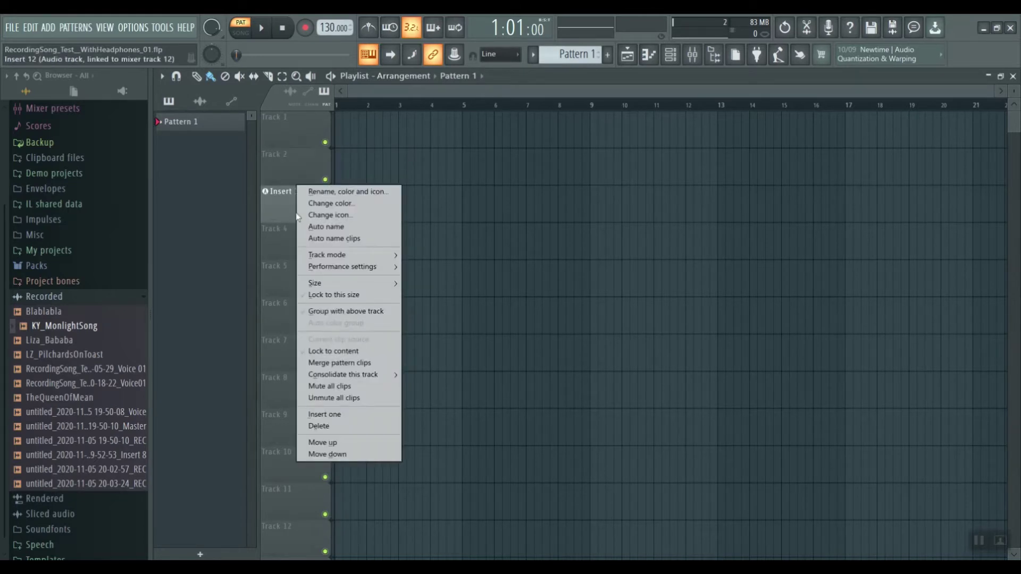
pyautogui.click(329, 454)
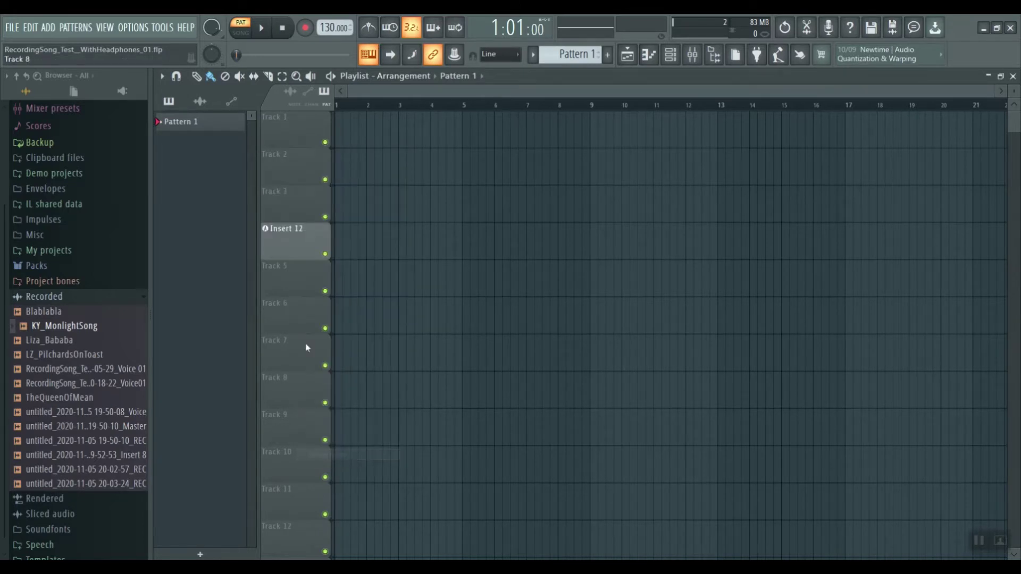
# Rename the Insert 12 audio track to Voice01 and color it dark magenta (#94359F).
pyautogui.rightClick(290, 254)
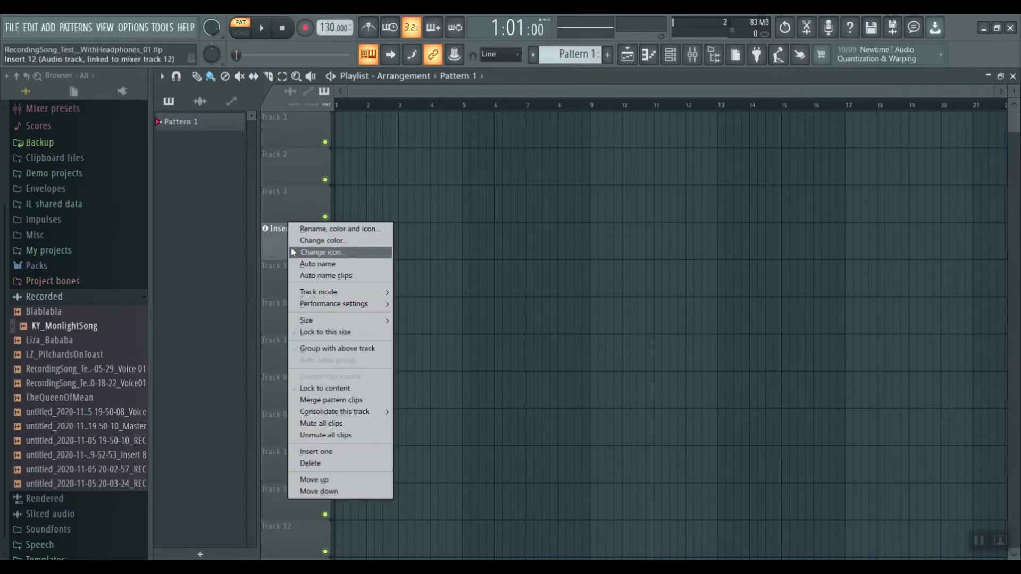
pyautogui.click(308, 228)
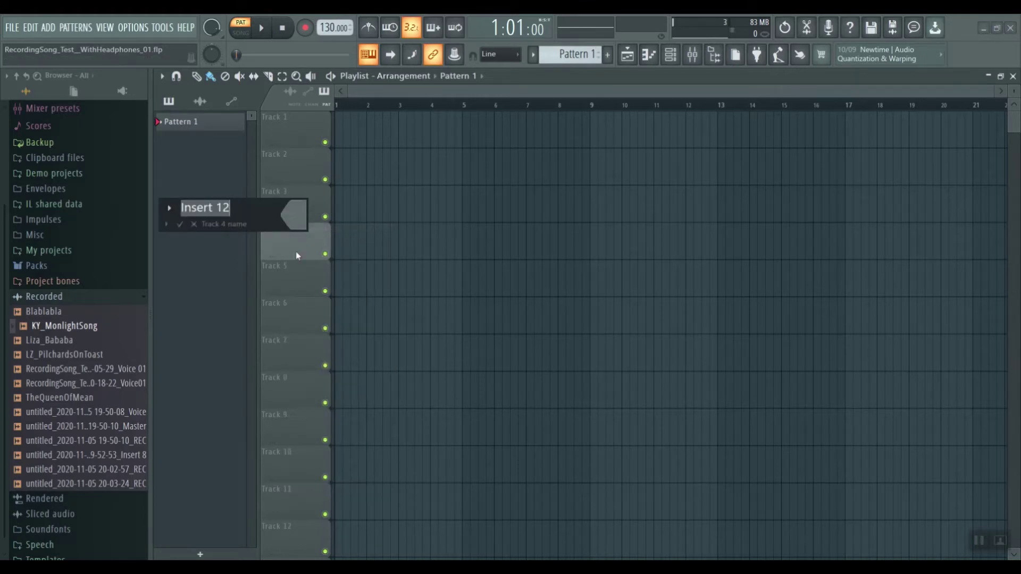
pyautogui.write('Voicw')
pyautogui.press('BackSpace')
pyautogui.write('e01')
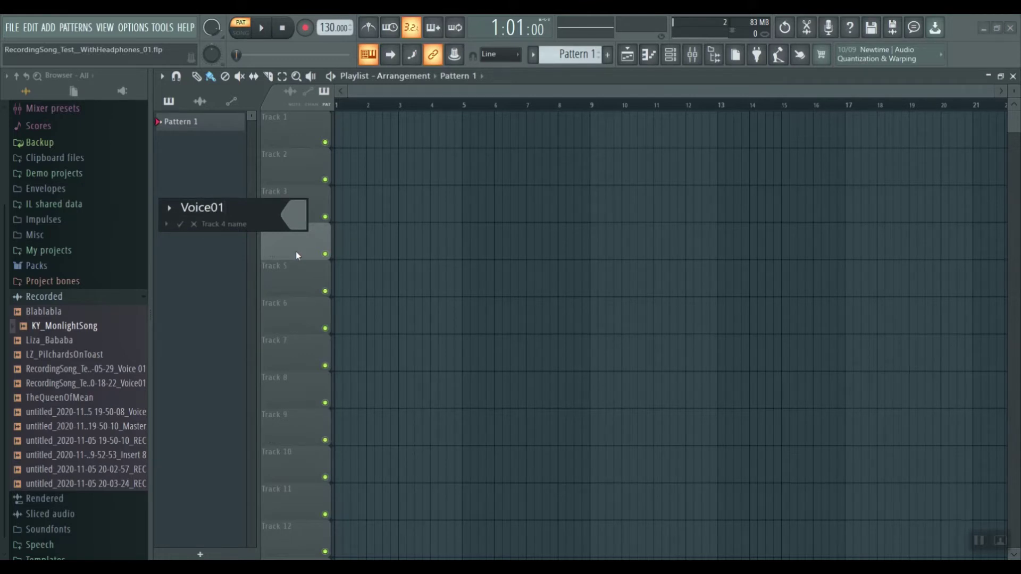
pyautogui.click(288, 219)
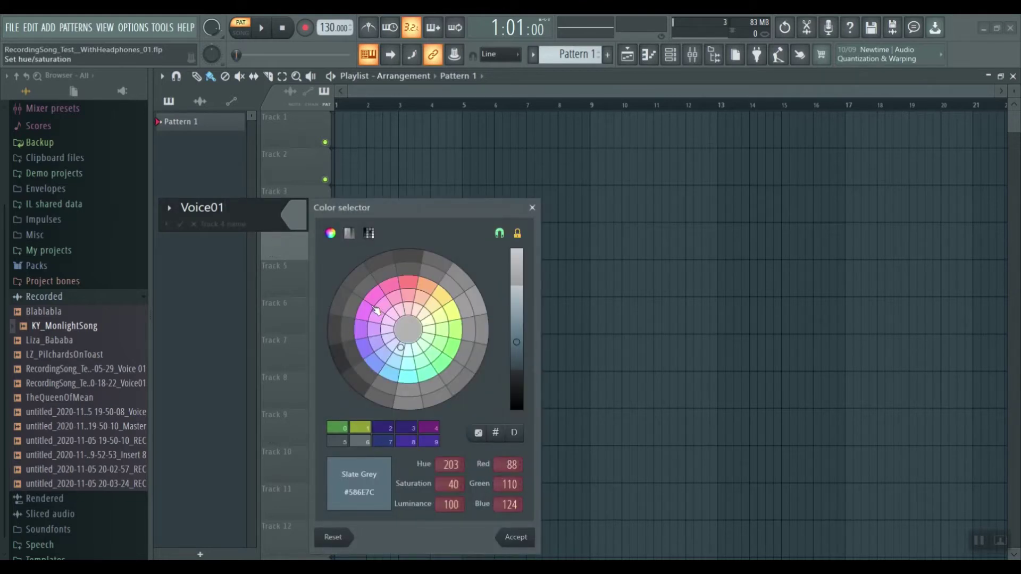
pyautogui.click(366, 313)
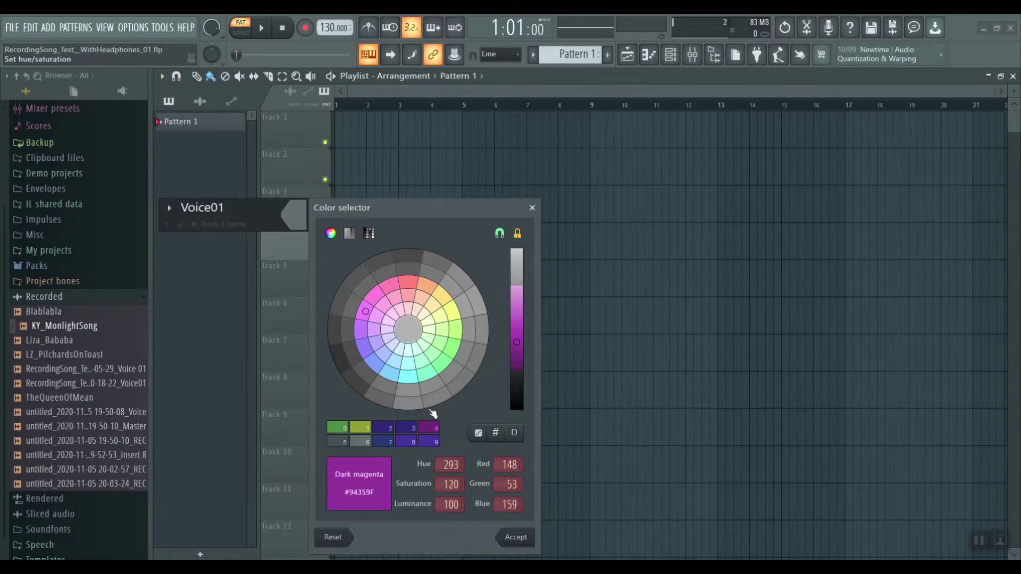
pyautogui.click(515, 537)
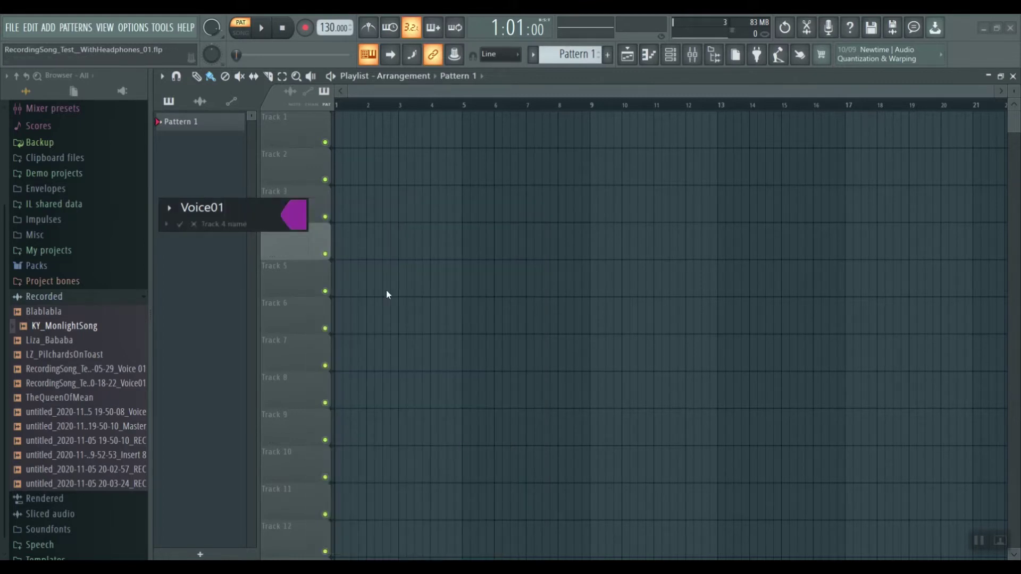
pyautogui.click(180, 224)
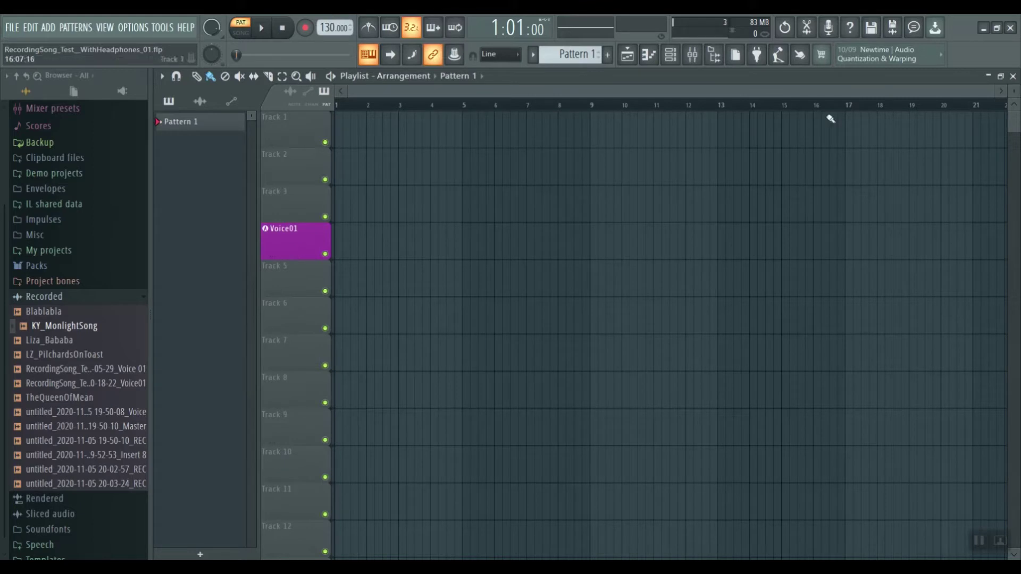
# Arm the Voice01 mixer track for recording and turn the system volume down.
pyautogui.click(691, 56)
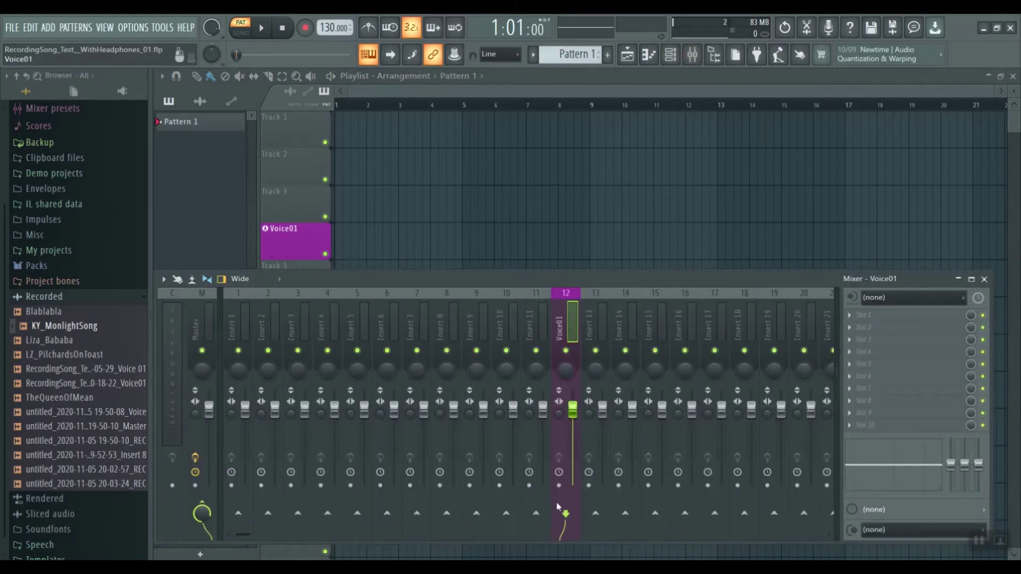
pyautogui.click(559, 486)
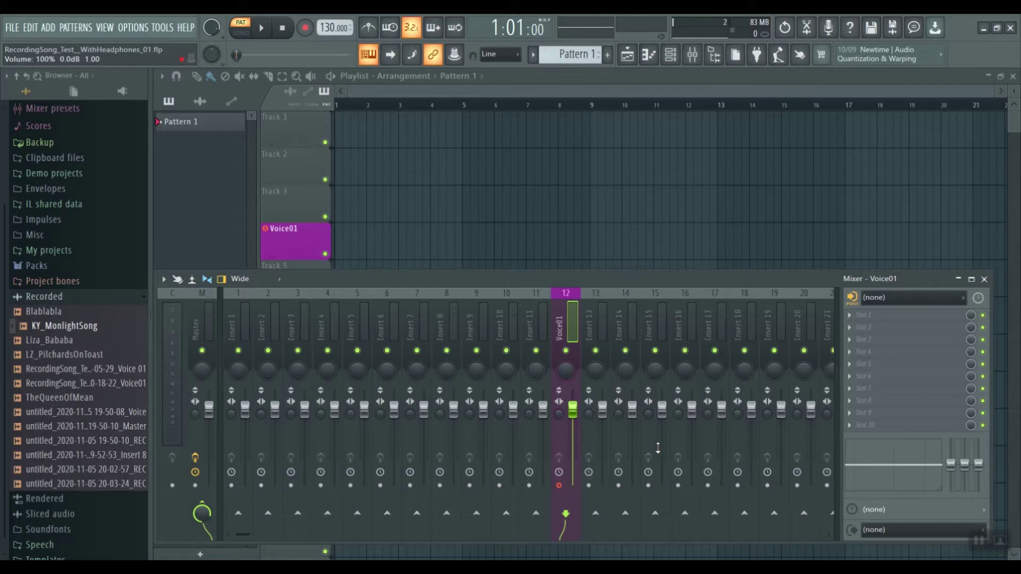
pyautogui.press('XF86AudioLowerVolume')
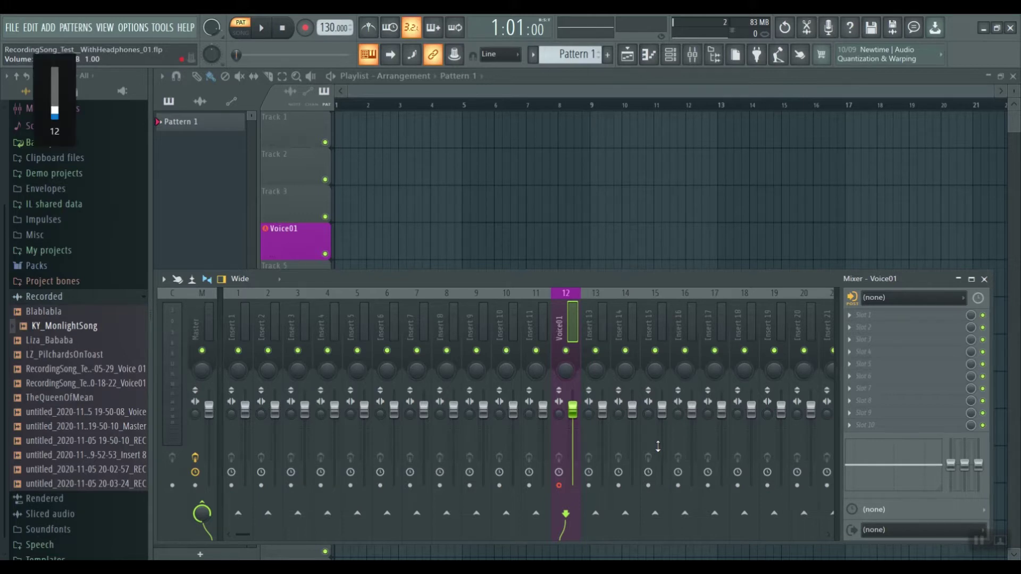
pyautogui.press('XF86AudioRaiseVolume')
pyautogui.press('XF86AudioRaiseVolume')
pyautogui.press('XF86AudioLowerVolume')
pyautogui.press('XF86AudioLowerVolume')
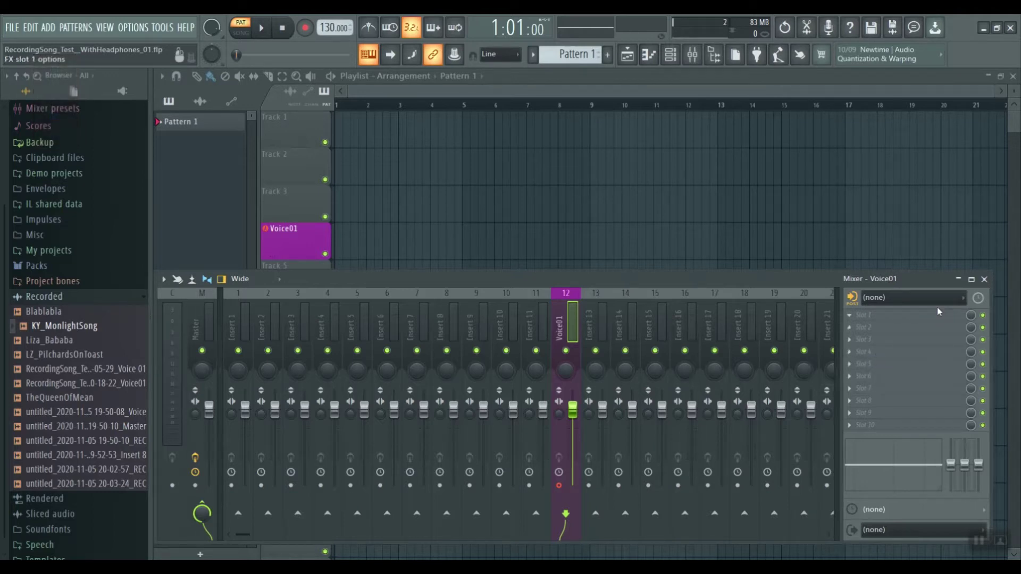
# Set the Voice01 audio input to mono In 1 and lower the track's volume fader to 69% (-7.5 dB).
pyautogui.click(963, 299)
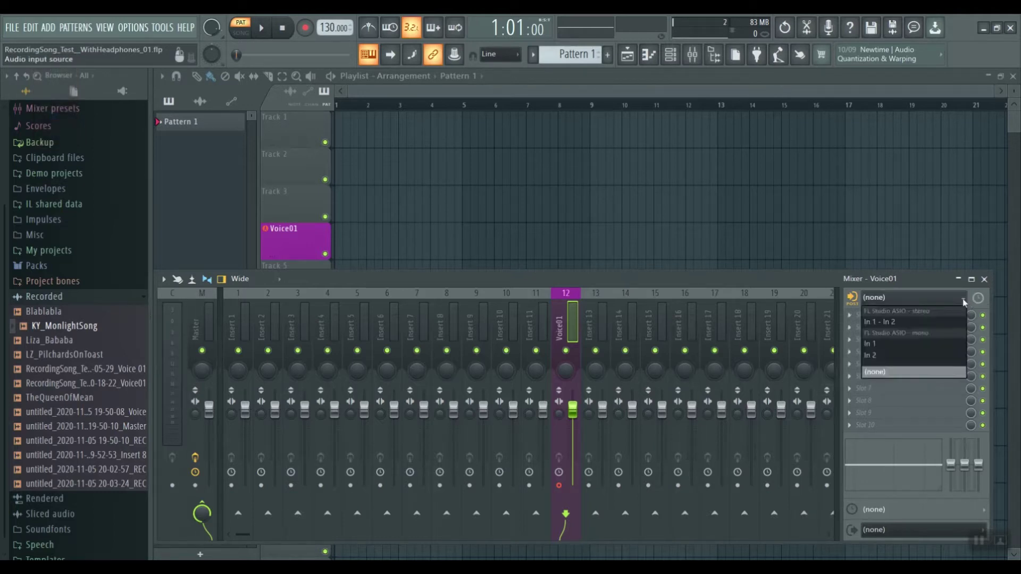
pyautogui.click(885, 344)
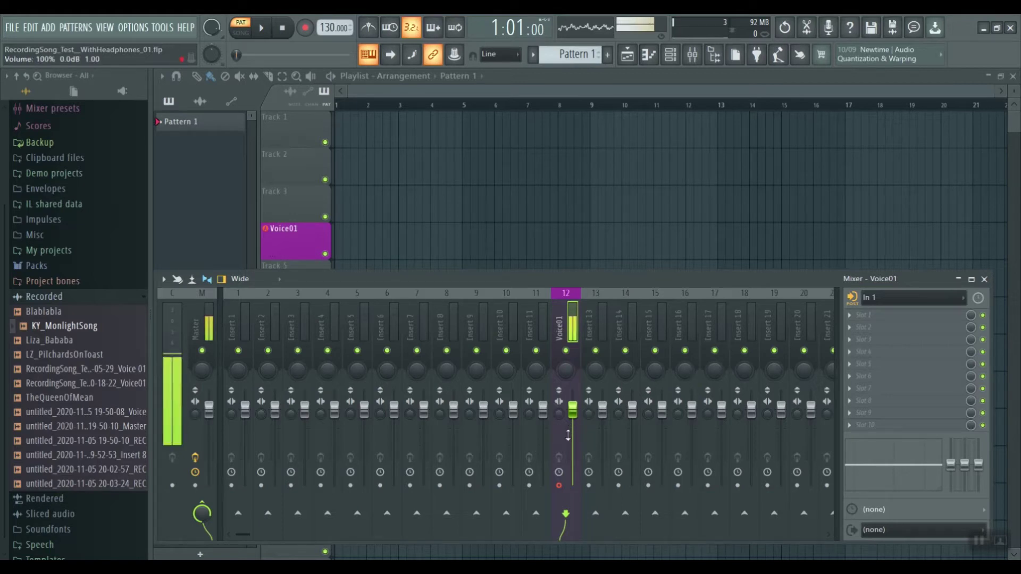
pyautogui.scroll(-4, 570, 428)
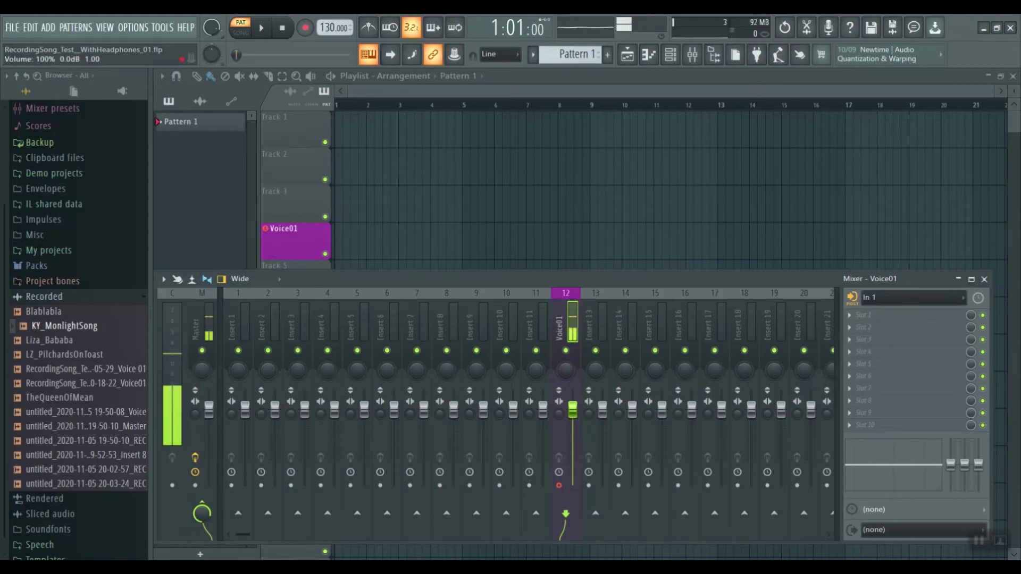
pyautogui.scroll(-5, 572, 428)
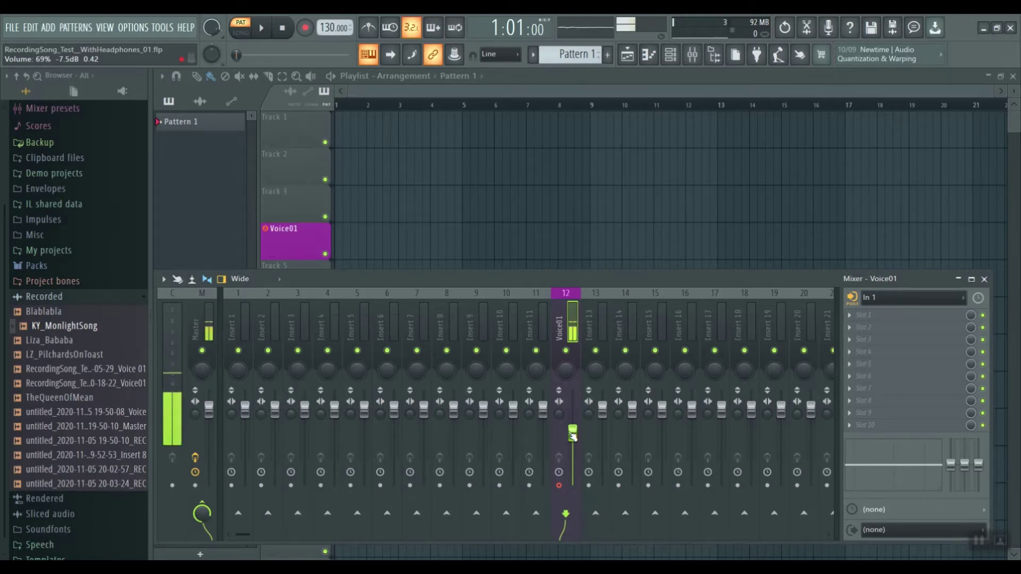
pyautogui.press('XF86AudioLowerVolume')
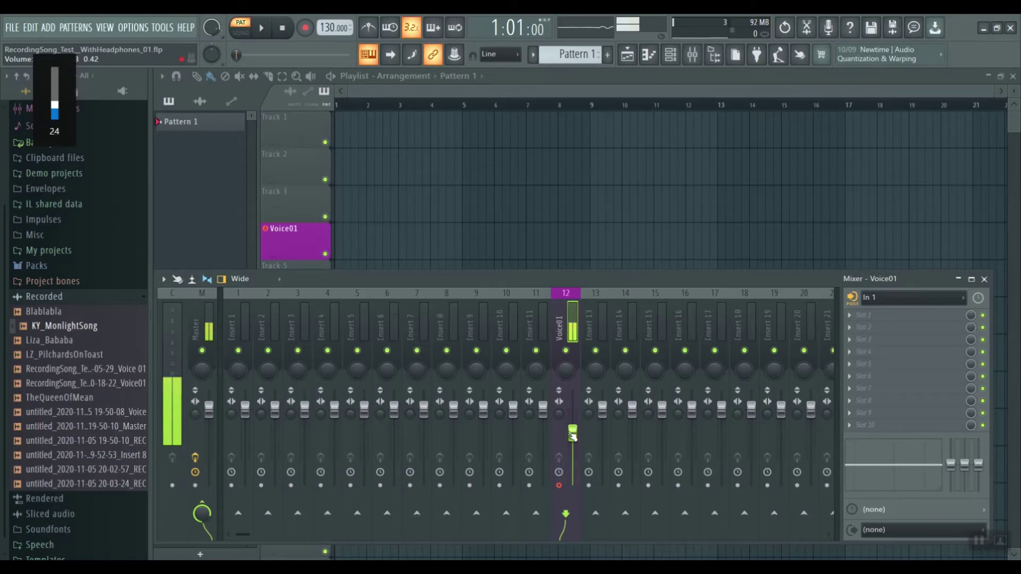
pyautogui.press('XF86AudioRaiseVolume')
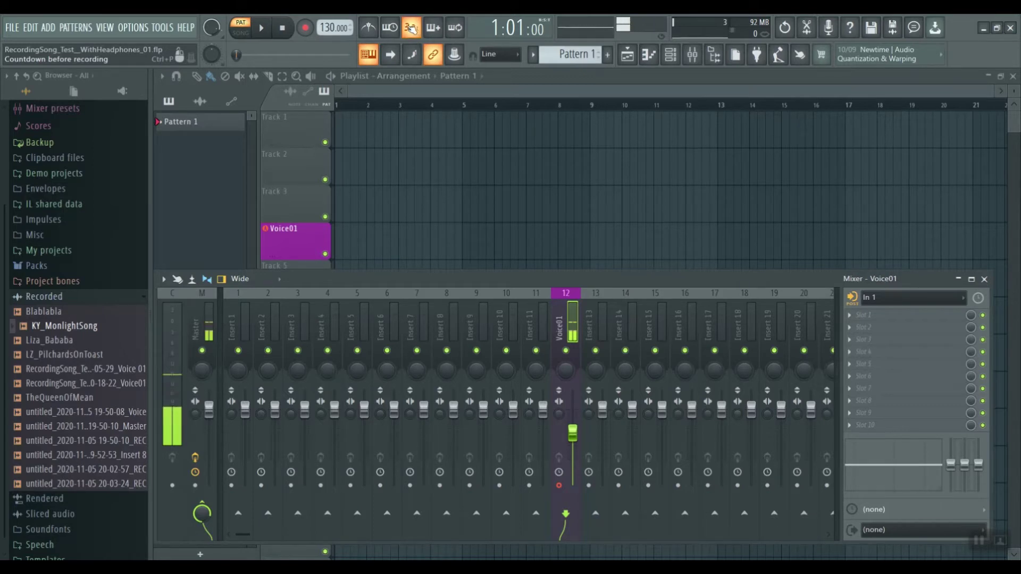
# Record a voice take about six bars long into the playlist as an audio clip, stop the transport and show the playlist.
pyautogui.click(306, 29)
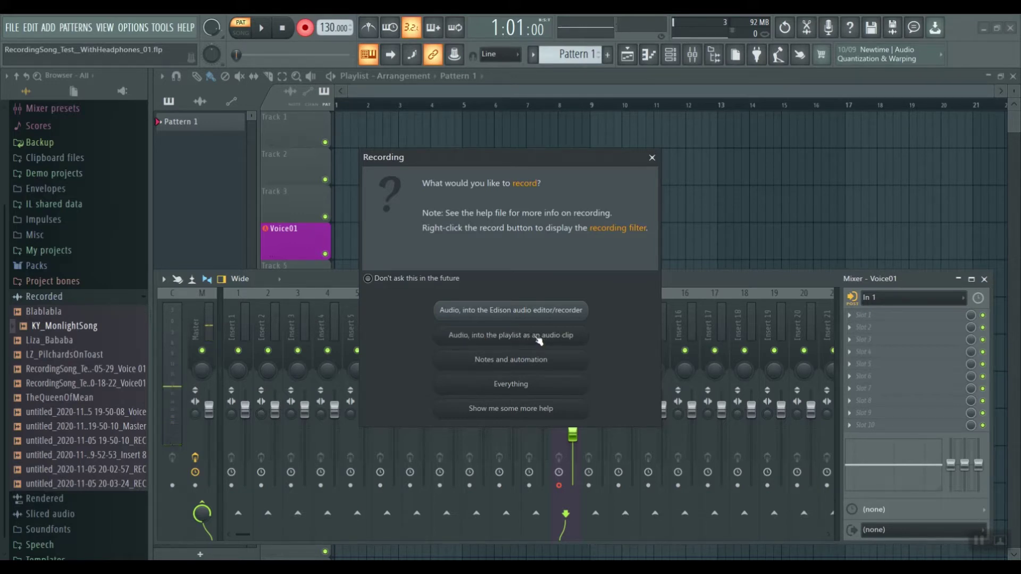
pyautogui.click(525, 336)
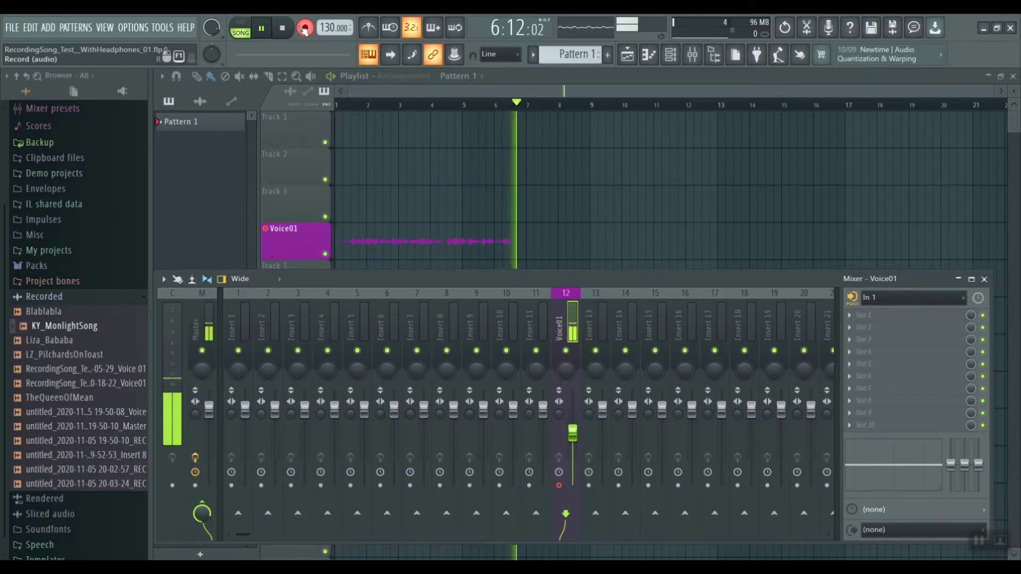
pyautogui.click(304, 29)
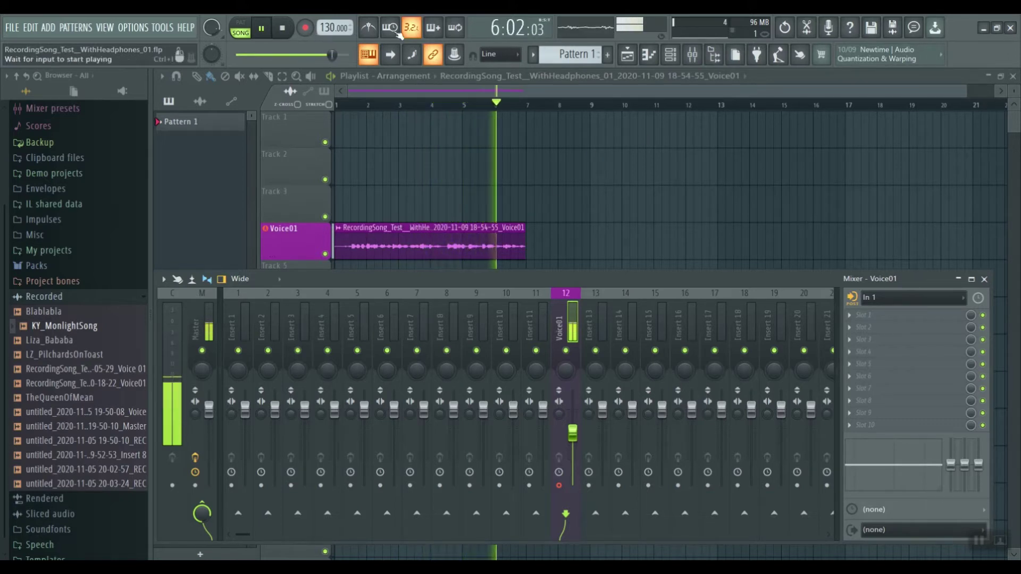
pyautogui.click(280, 28)
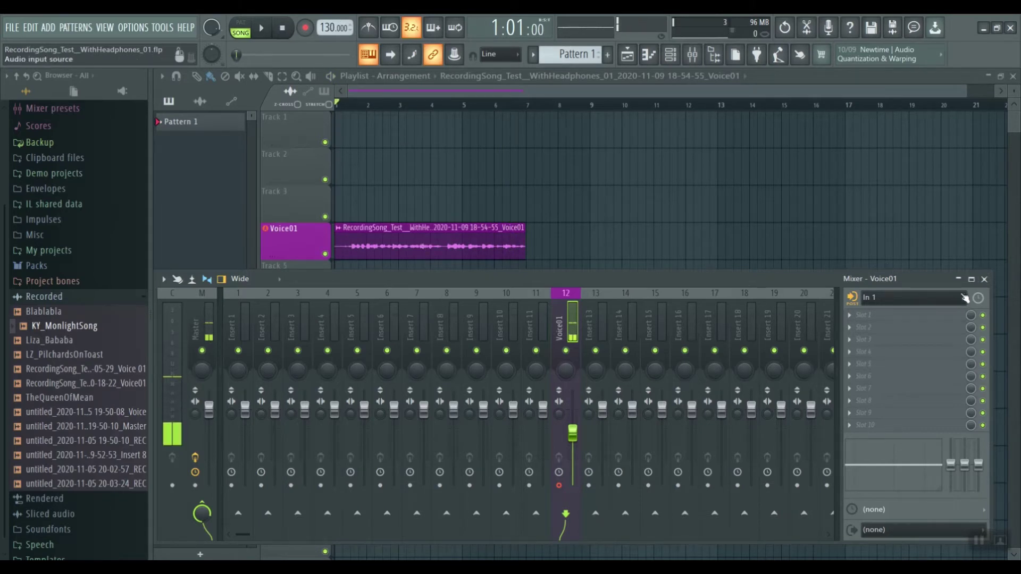
pyautogui.click(628, 54)
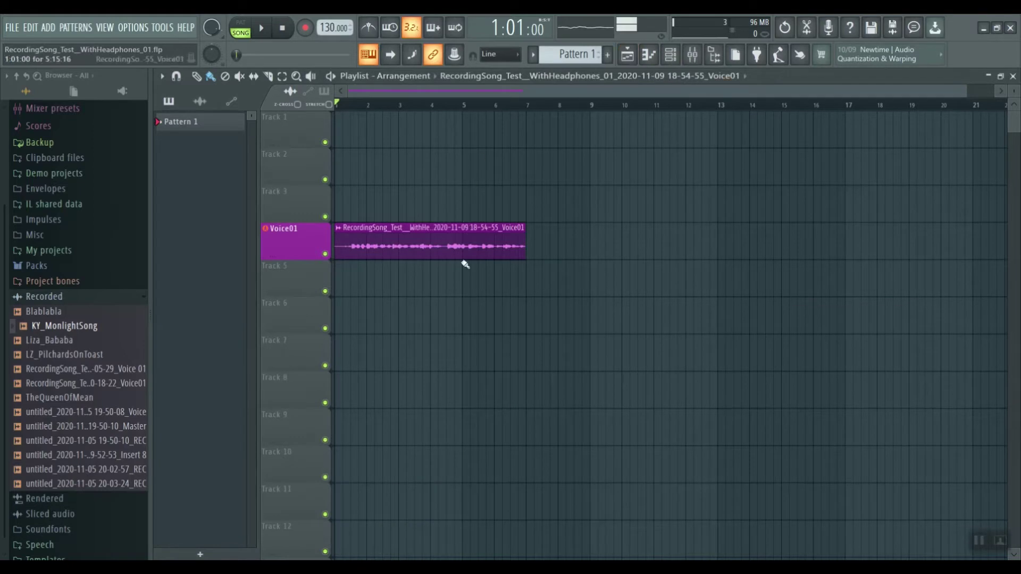
# Show the mixer and set the Voice01 track's audio input to (none) to disarm recording.
pyautogui.click(692, 54)
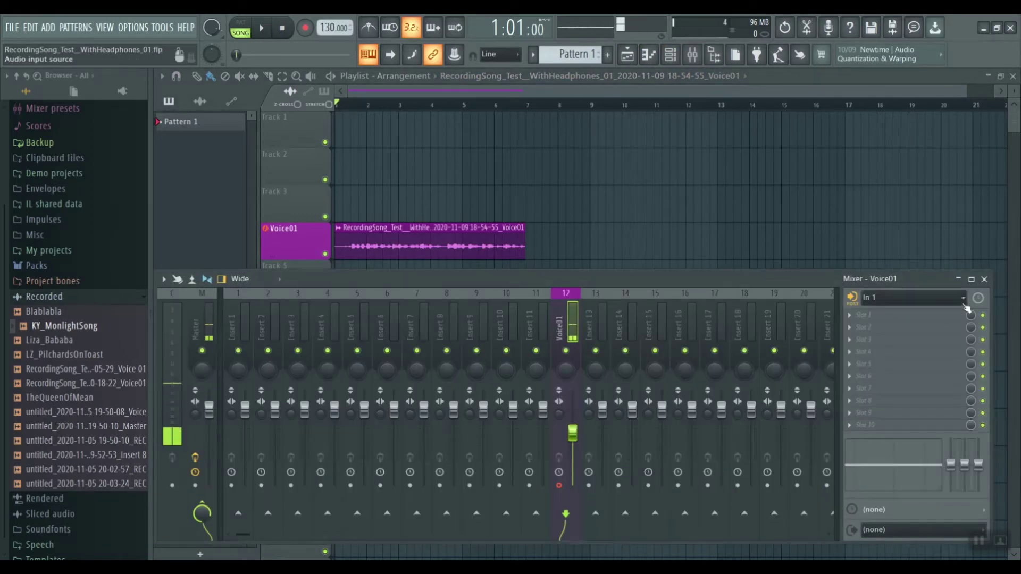
pyautogui.click(947, 297)
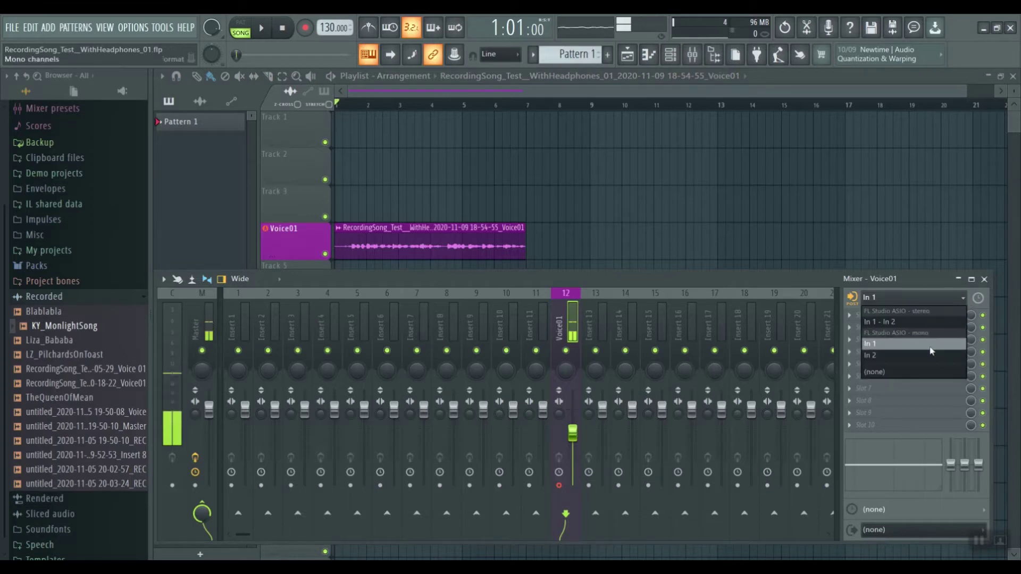
pyautogui.click(904, 372)
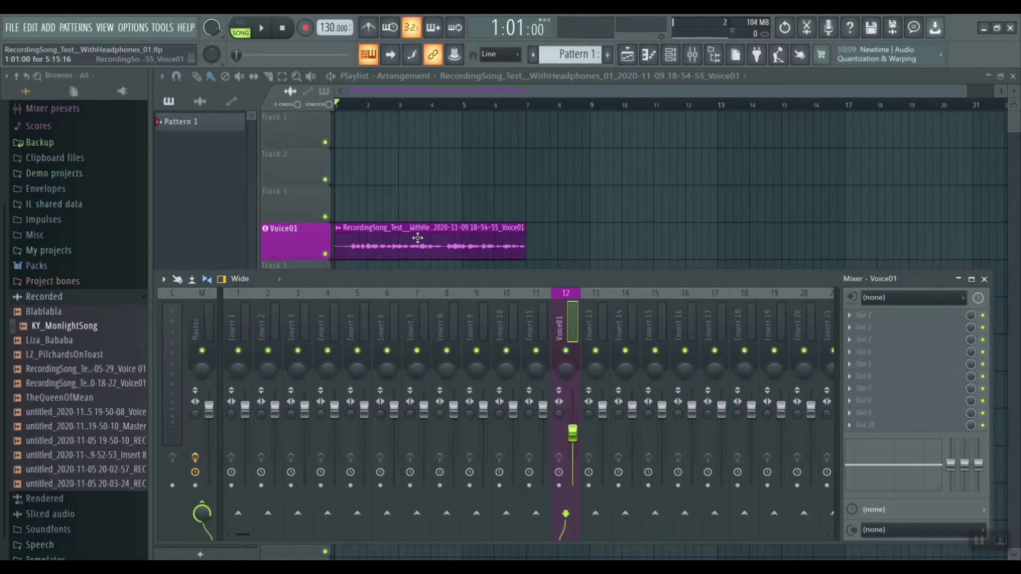
# Check the recorded Voice01 clip's channel settings, then open its sample in Edison for editing.
pyautogui.doubleClick(418, 237)
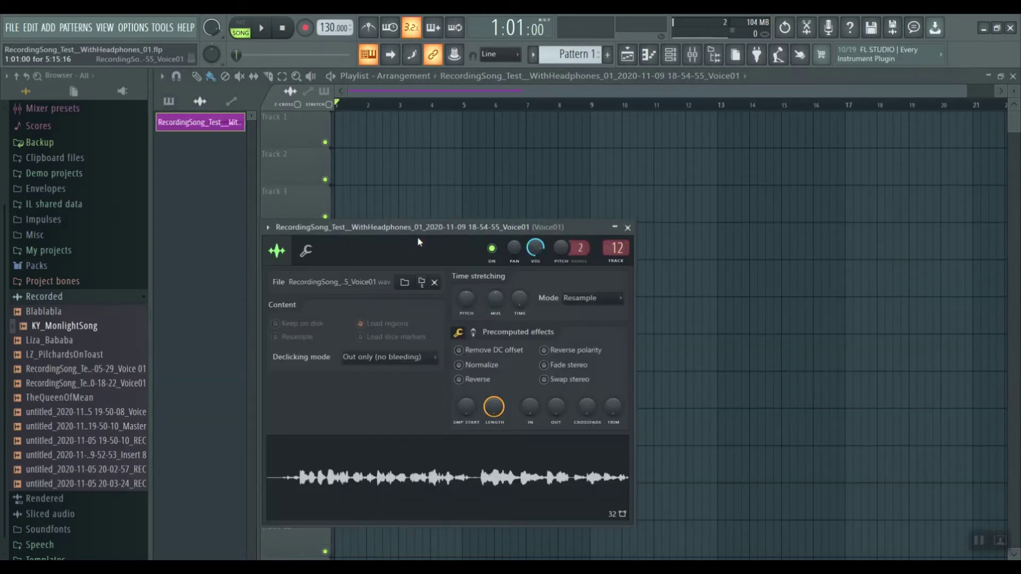
pyautogui.rightClick(197, 130)
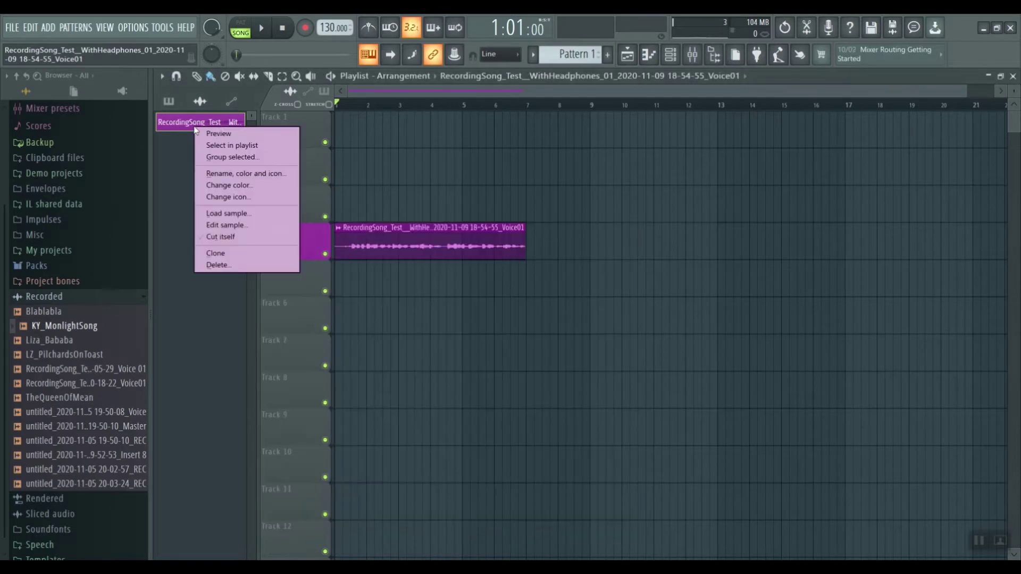
pyautogui.click(215, 225)
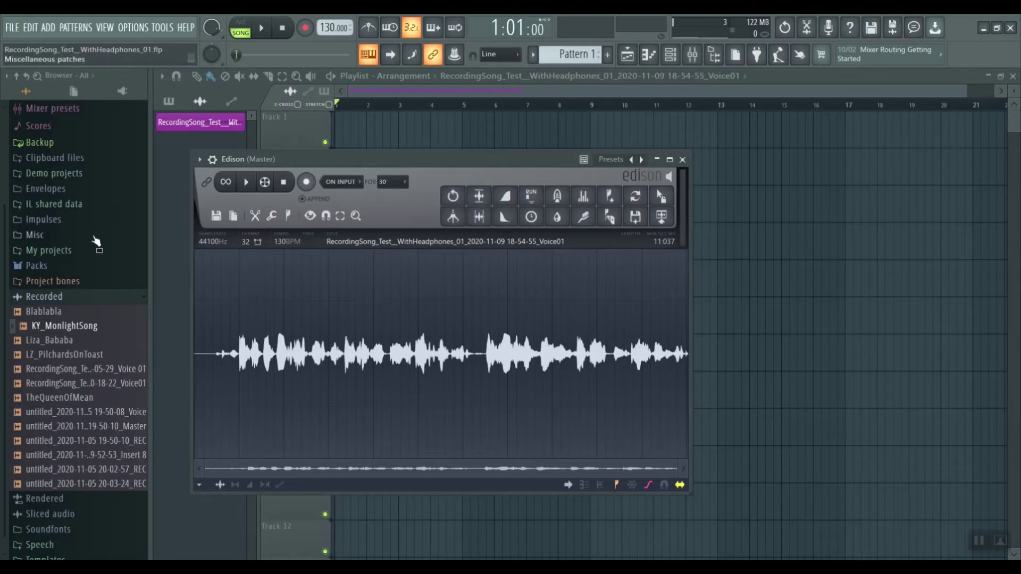
# Save the Edison sample as a Microsoft wave file named LZ_BlaBlaSong in the Recorded folder.
pyautogui.click(216, 217)
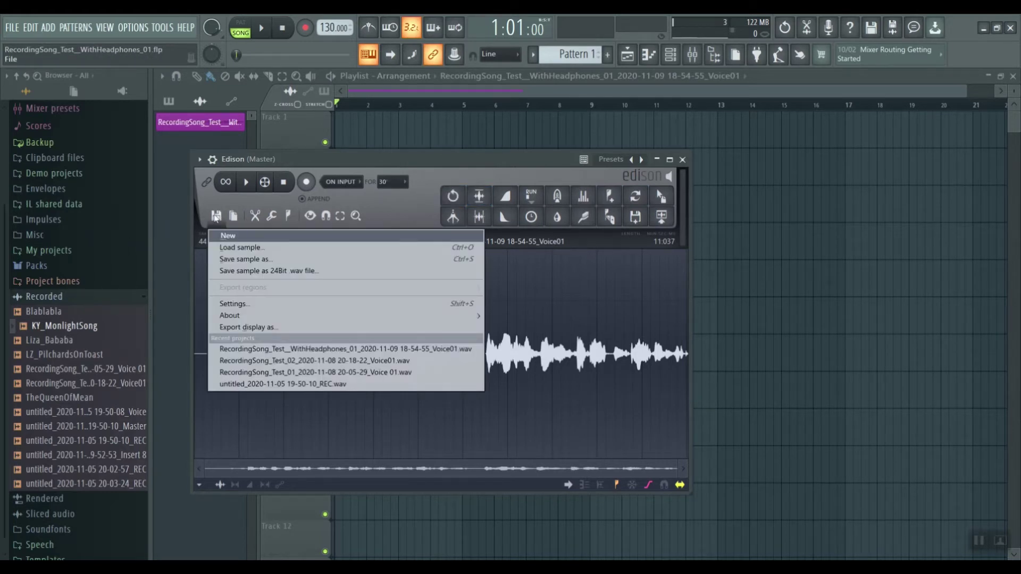
pyautogui.click(244, 260)
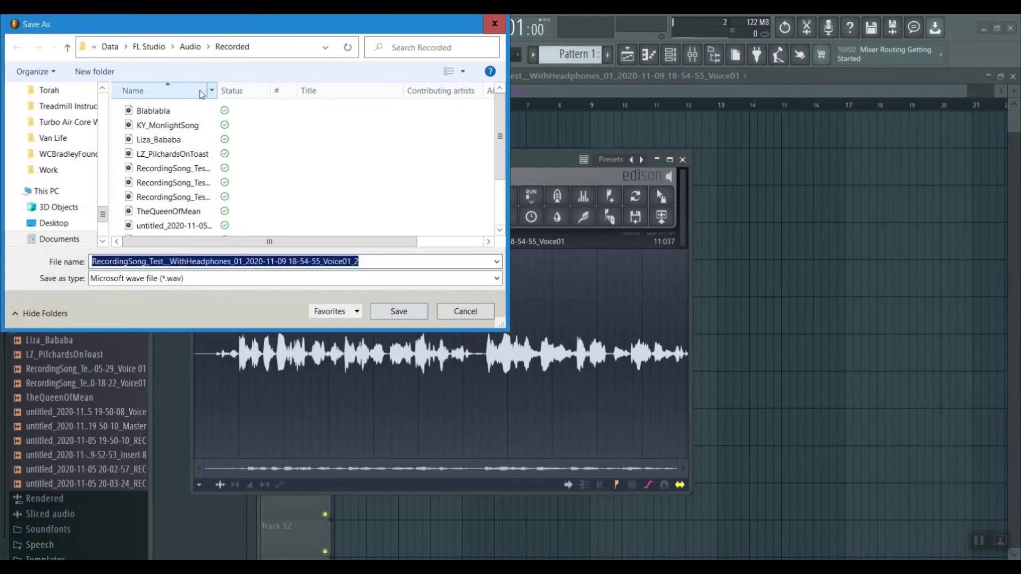
pyautogui.click(172, 155)
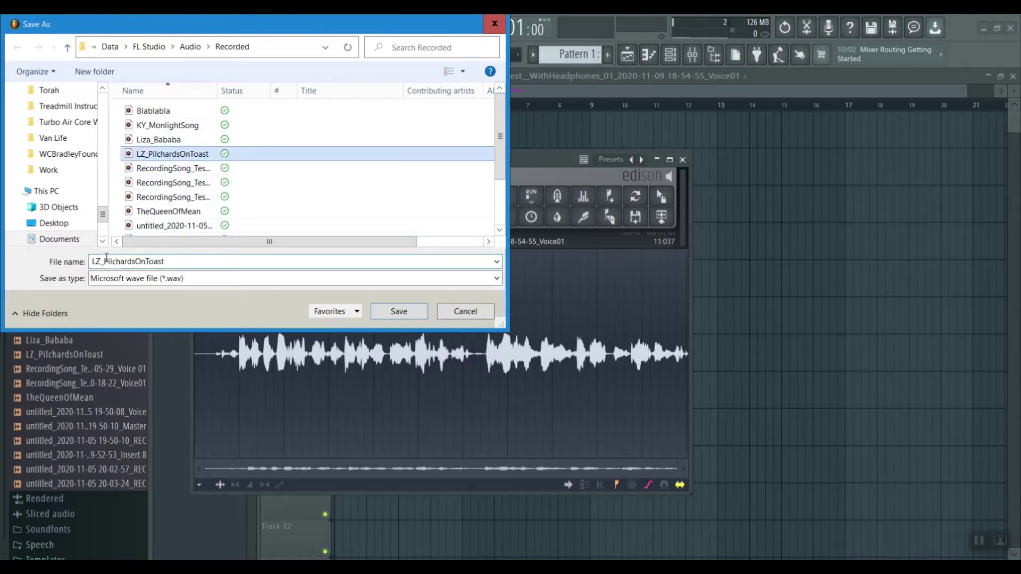
pyautogui.doubleClick(161, 260)
pyautogui.click(175, 261)
pyautogui.press('BackSpace')
pyautogui.press('BackSpace')
pyautogui.press('BackSpace')
pyautogui.press('BackSpace')
pyautogui.press('BackSpace')
pyautogui.press('BackSpace')
pyautogui.press('BackSpace')
pyautogui.press('BackSpace')
pyautogui.press('BackSpace')
pyautogui.press('BackSpace')
pyautogui.press('BackSpace')
pyautogui.press('BackSpace')
pyautogui.press('BackSpace')
pyautogui.press('BackSpace')
pyautogui.press('BackSpace')
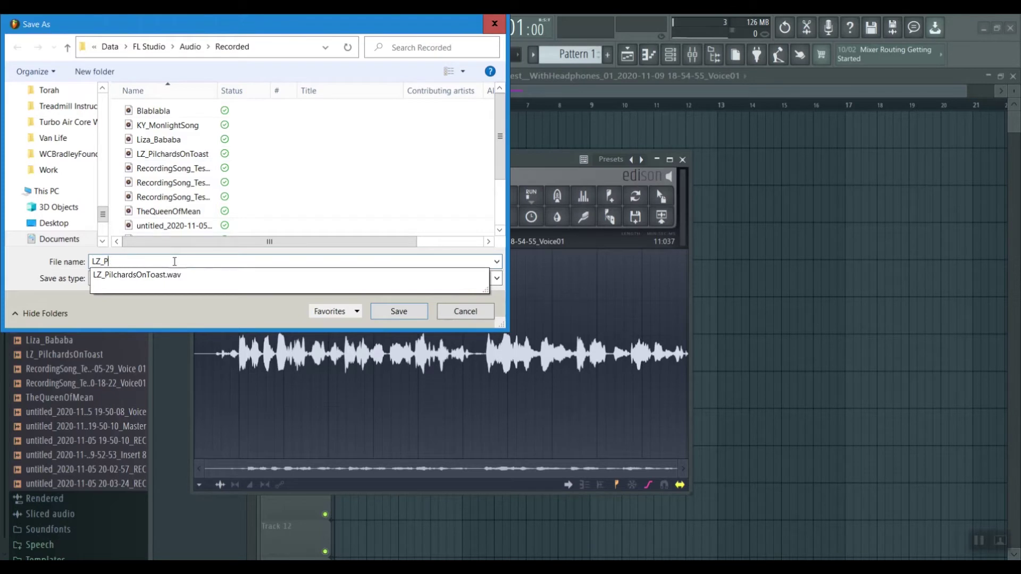
pyautogui.press('BackSpace')
pyautogui.write('BlaB')
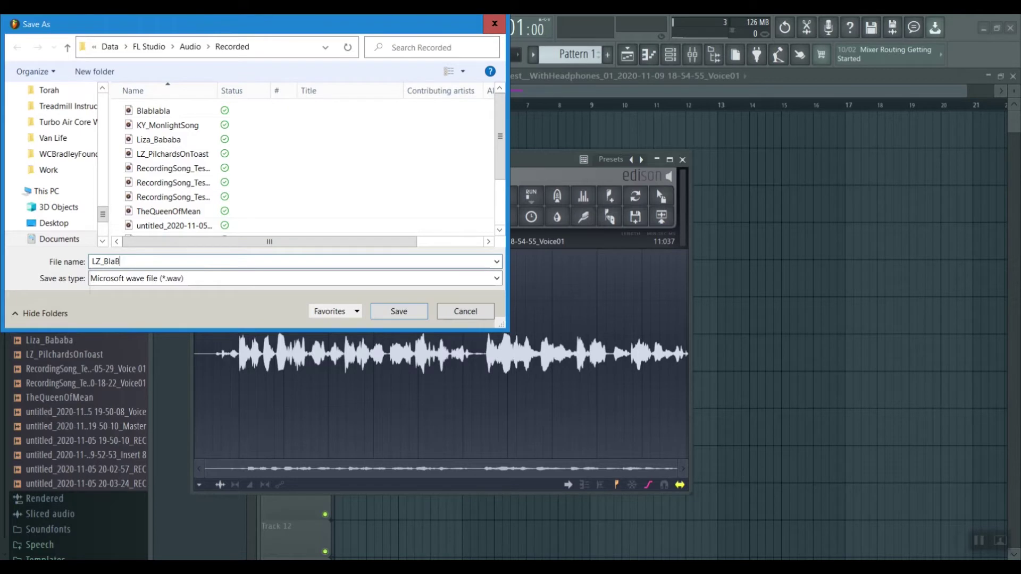
pyautogui.write('laSong')
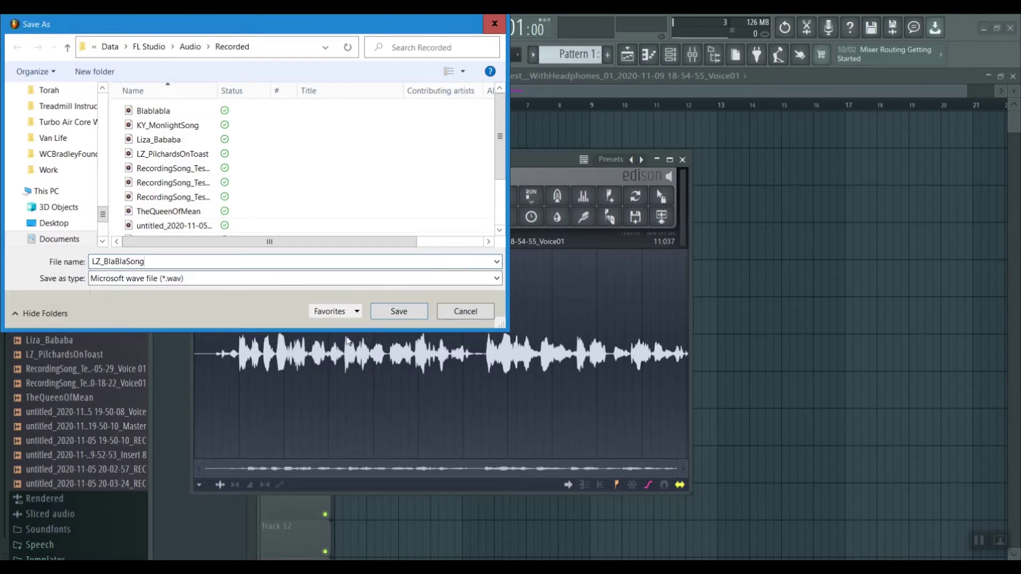
pyautogui.click(405, 318)
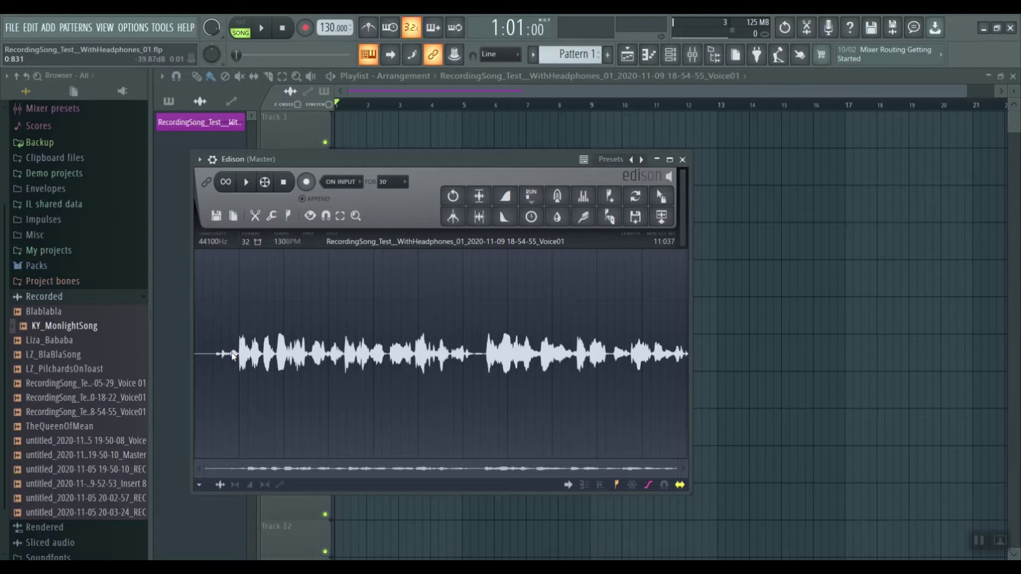
# Turn the system volume up, and close Edison to return to the playlist with the mixer shown.
pyautogui.press('XF86AudioLowerVolume')
pyautogui.press('XF86AudioRaiseVolume')
pyautogui.press('XF86AudioRaiseVolume')
pyautogui.press('XF86AudioRaiseVolume')
pyautogui.press('XF86AudioRaiseVolume')
pyautogui.press('XF86AudioRaiseVolume')
pyautogui.press('XF86AudioRaiseVolume')
pyautogui.press('XF86AudioRaiseVolume')
pyautogui.press('XF86AudioRaiseVolume')
pyautogui.press('XF86AudioRaiseVolume')
pyautogui.press('XF86AudioRaiseVolume')
pyautogui.press('XF86AudioRaiseVolume')
pyautogui.press('XF86AudioRaiseVolume')
pyautogui.press('XF86AudioRaiseVolume')
pyautogui.press('XF86AudioRaiseVolume')
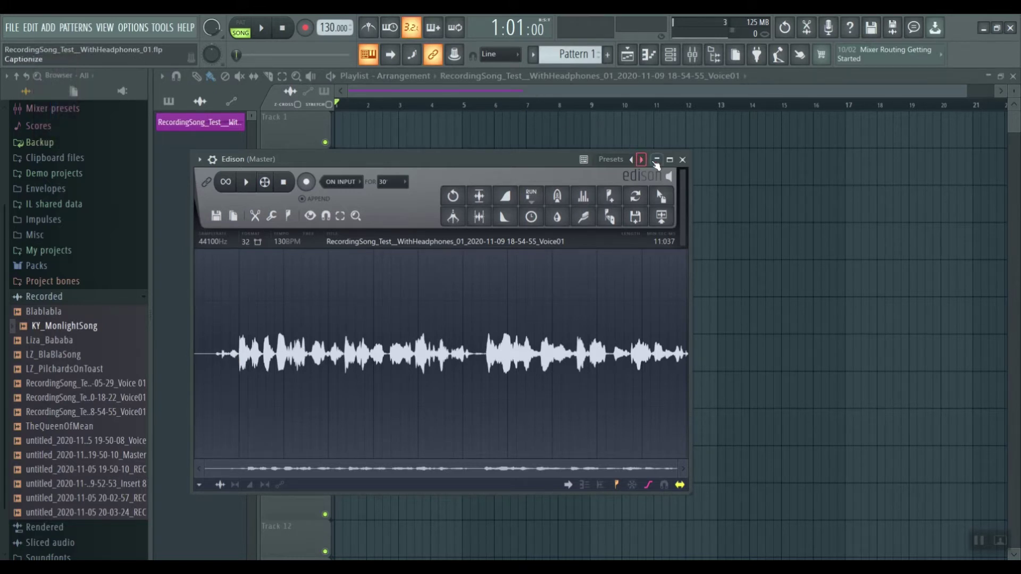
pyautogui.click(682, 160)
pyautogui.press('F9')
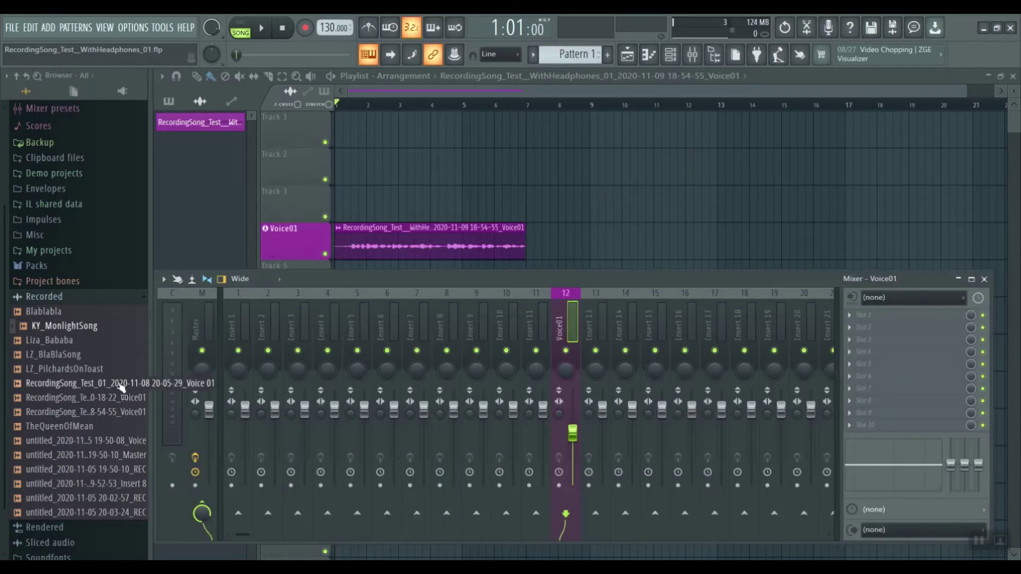
# Preview LZ_BlaBlaSong from the browser's Recorded folder and place it on playlist Track 2 at bar 3.
pyautogui.click(47, 296)
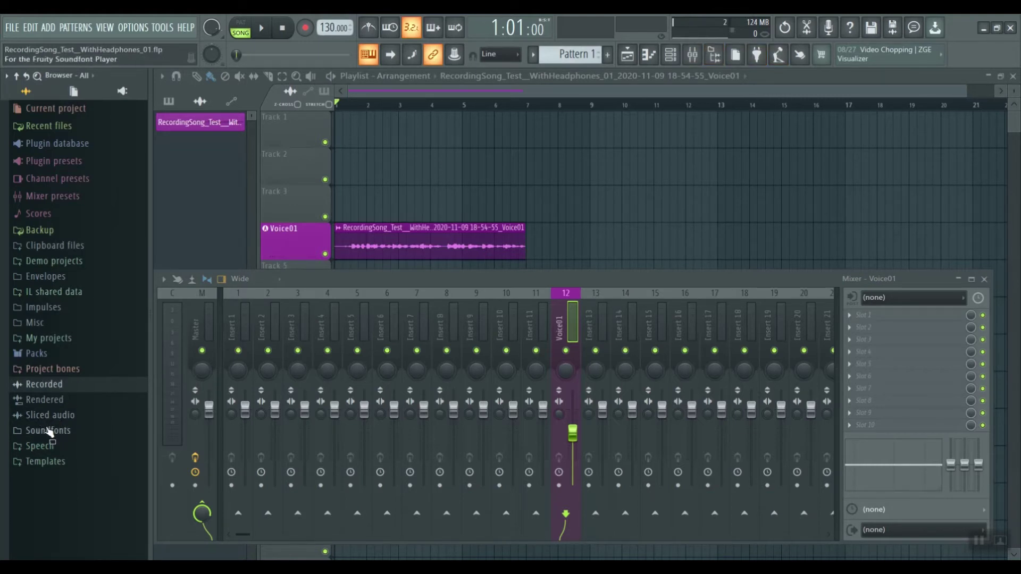
pyautogui.click(41, 386)
pyautogui.scroll(-3, 75, 436)
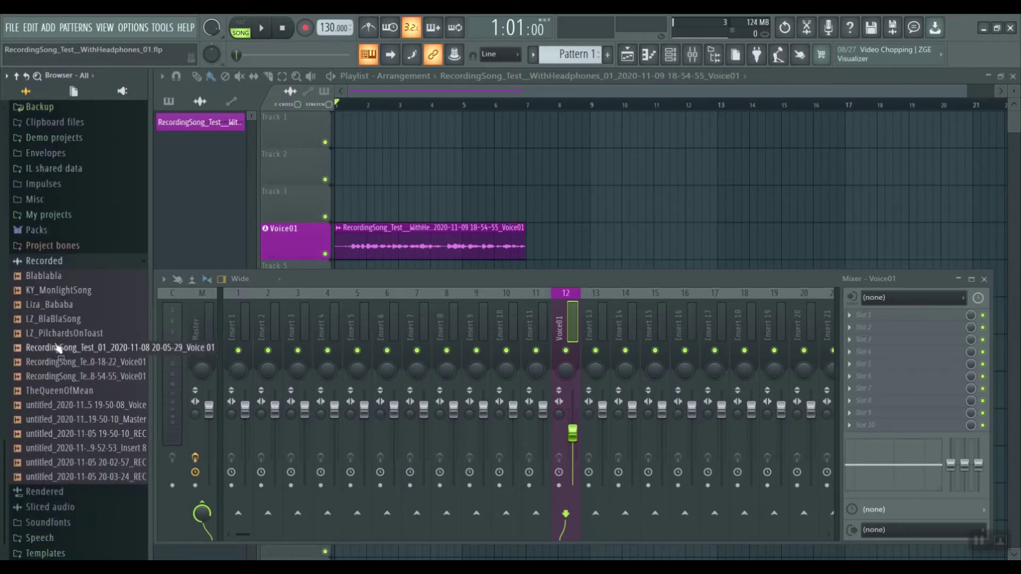
pyautogui.click(53, 320)
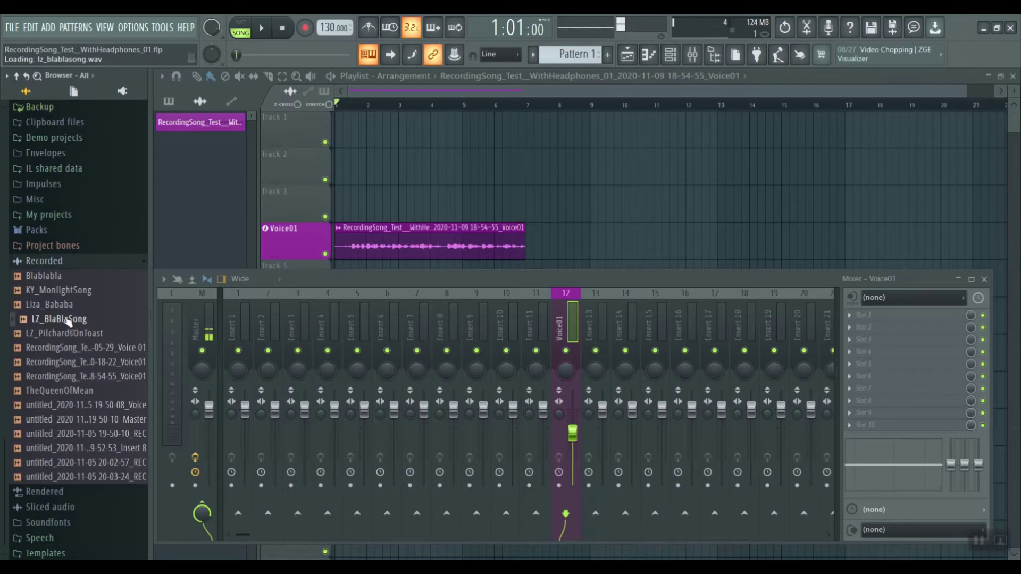
pyautogui.moveTo(51, 322); pyautogui.dragTo(387, 177)
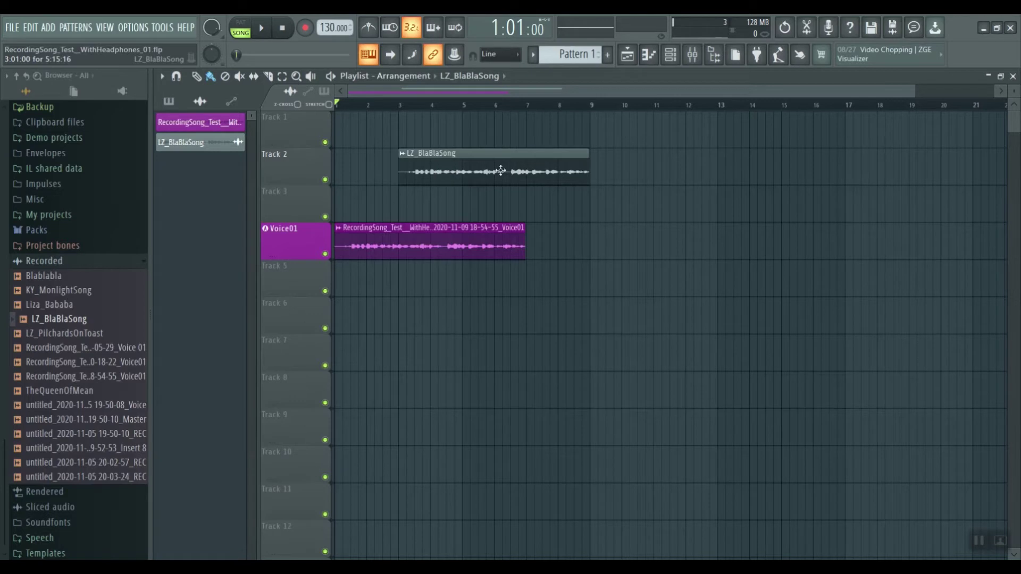
# Open the LZ_BlaBlaSong clip's channel settings, move the window clear of the clips and preview the sample at reduced system volume.
pyautogui.doubleClick(428, 170)
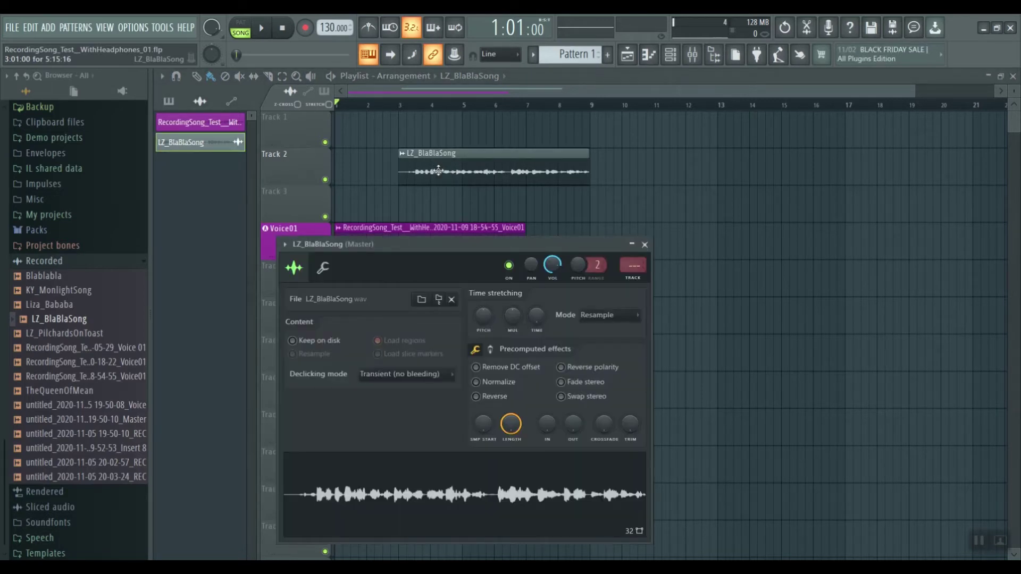
pyautogui.moveTo(487, 250); pyautogui.dragTo(751, 247)
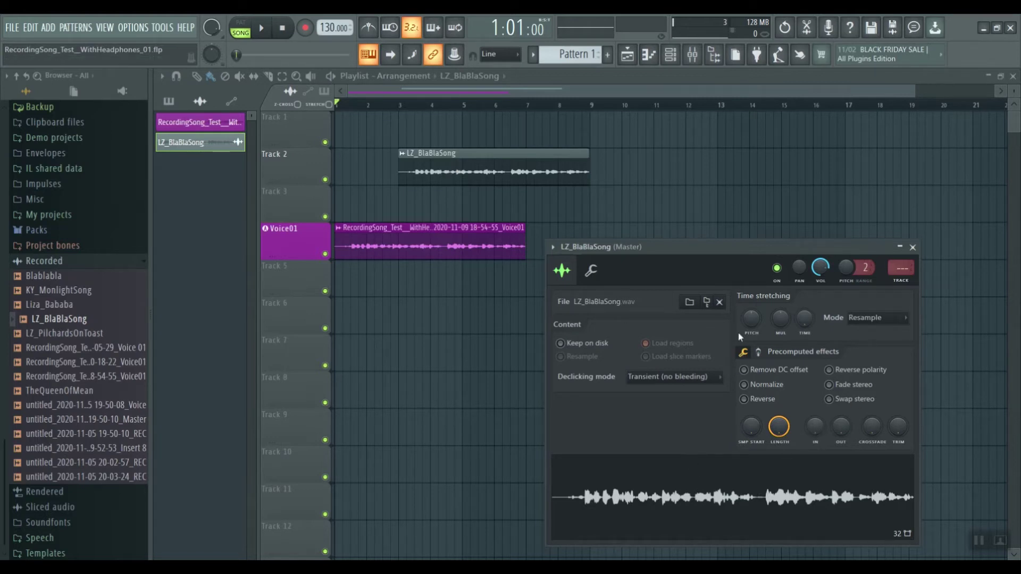
pyautogui.click(647, 495)
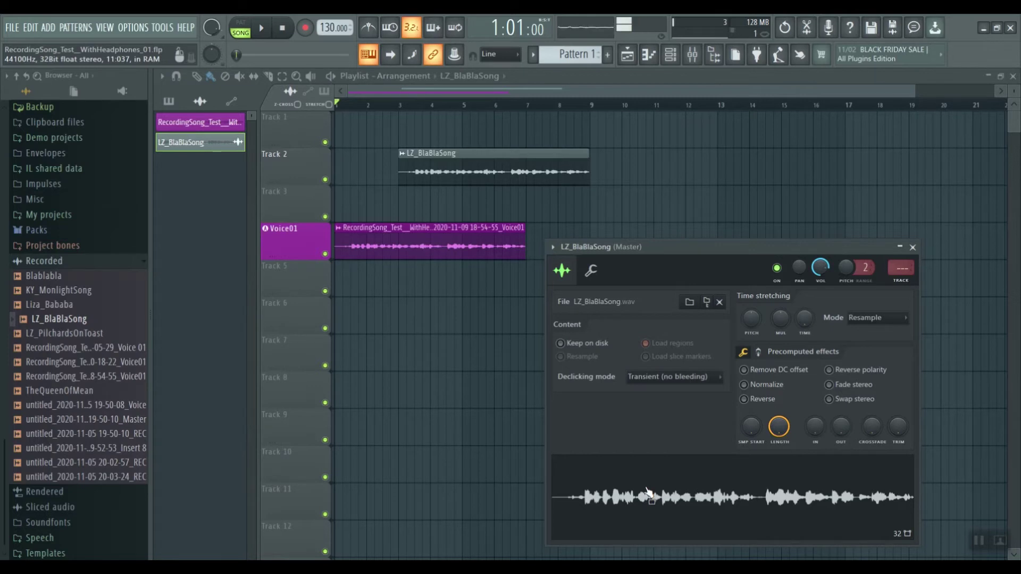
pyautogui.press('XF86AudioLowerVolume')
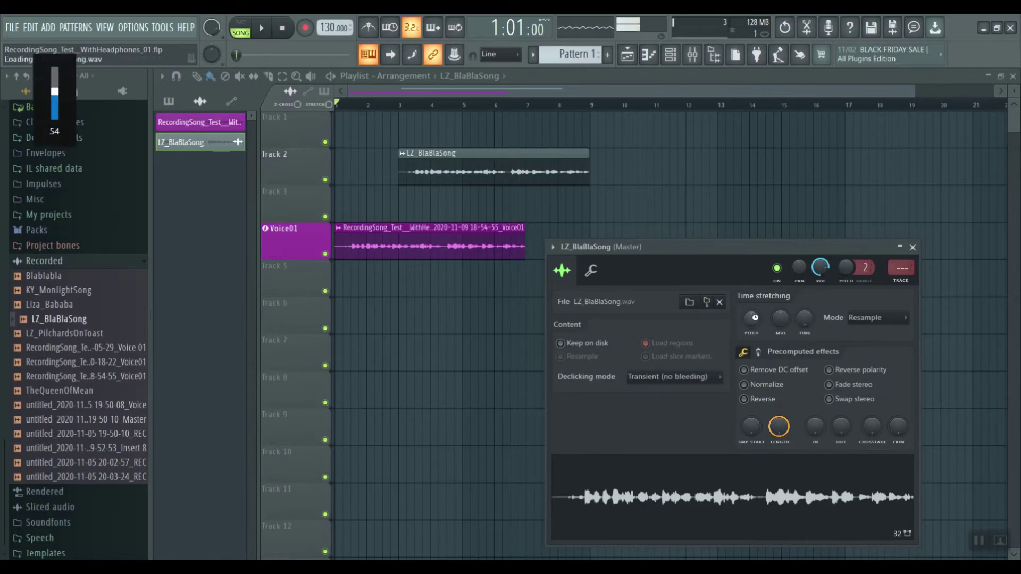
# Lower the time-stretching pitch of LZ_BlaBlaSong and preview the sample with the system volume raised.
pyautogui.moveTo(752, 319); pyautogui.dragTo(751, 318)
pyautogui.scroll(-2, 752, 319)
pyautogui.scroll(-3, 751, 320)
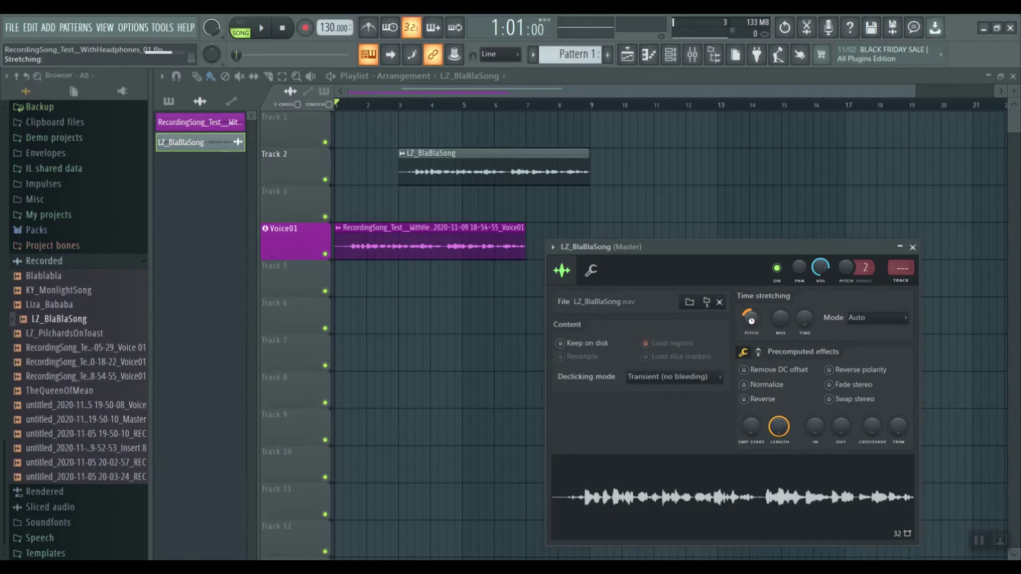
pyautogui.scroll(-2, 751, 320)
pyautogui.scroll(-2, 751, 320)
pyautogui.scroll(-1, 751, 320)
pyautogui.click(724, 499)
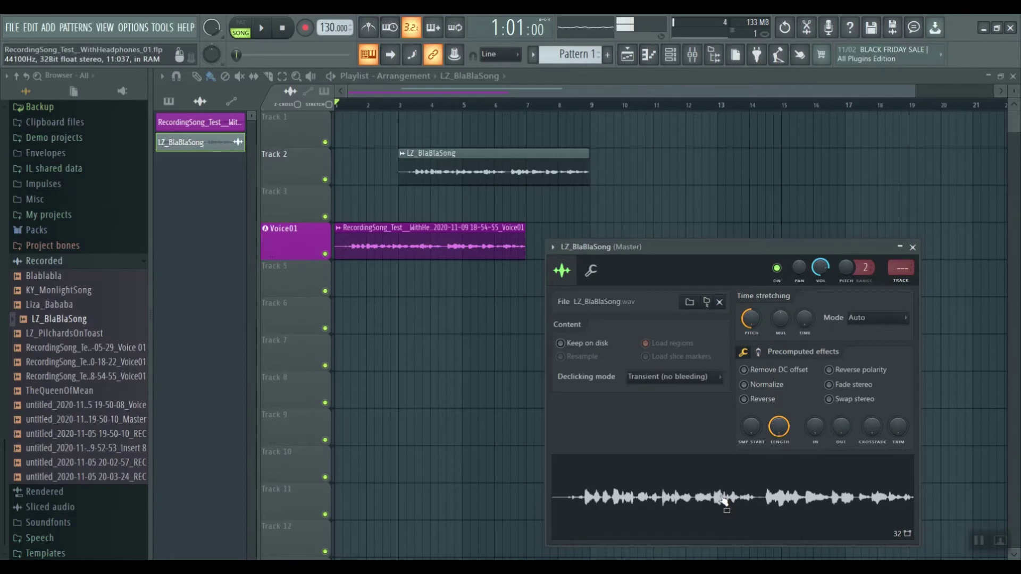
pyautogui.press('XF86AudioRaiseVolume')
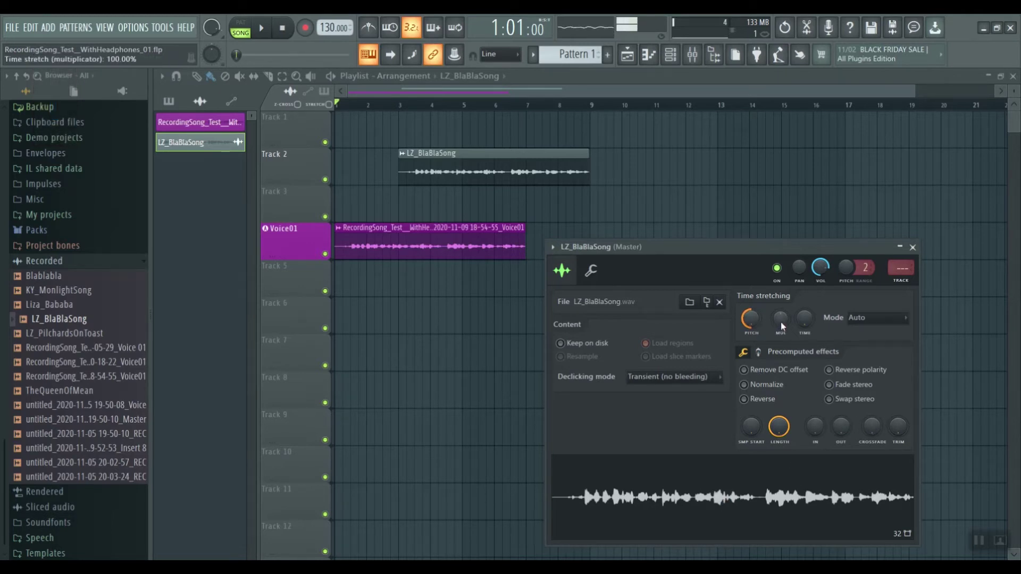
# Test a time-stretch multiplier that doubles LZ_BlaBlaSong's length, then reduce it until the clip spans about 2.5 bars and preview it.
pyautogui.moveTo(782, 320); pyautogui.dragTo(782, 273)
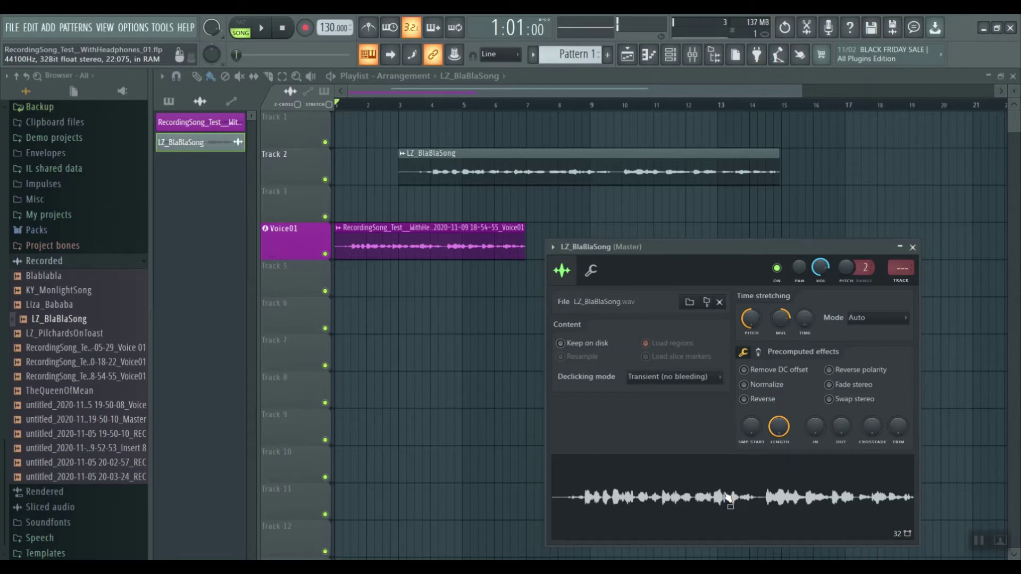
pyautogui.moveTo(782, 322); pyautogui.dragTo(780, 322)
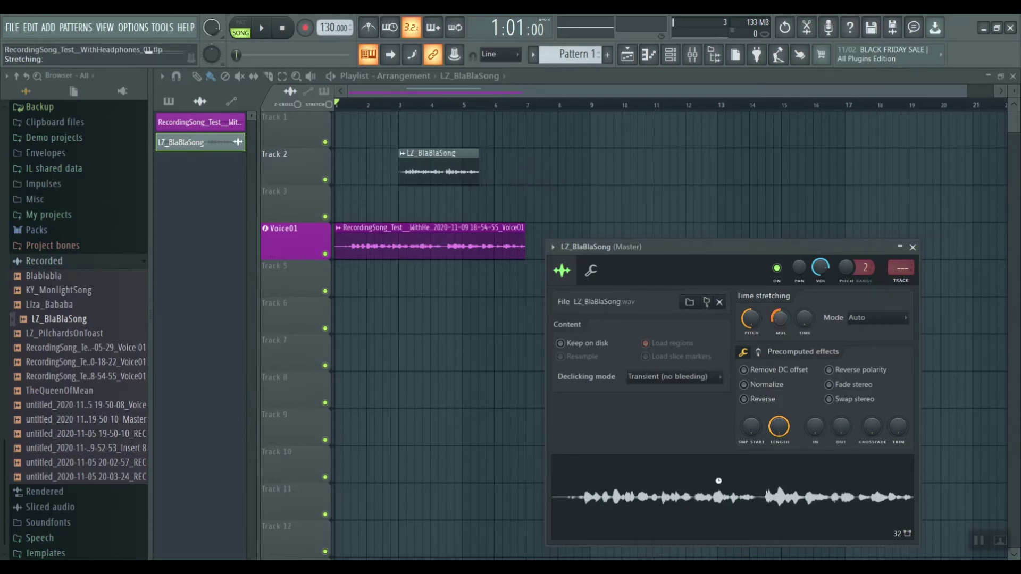
pyautogui.click(712, 497)
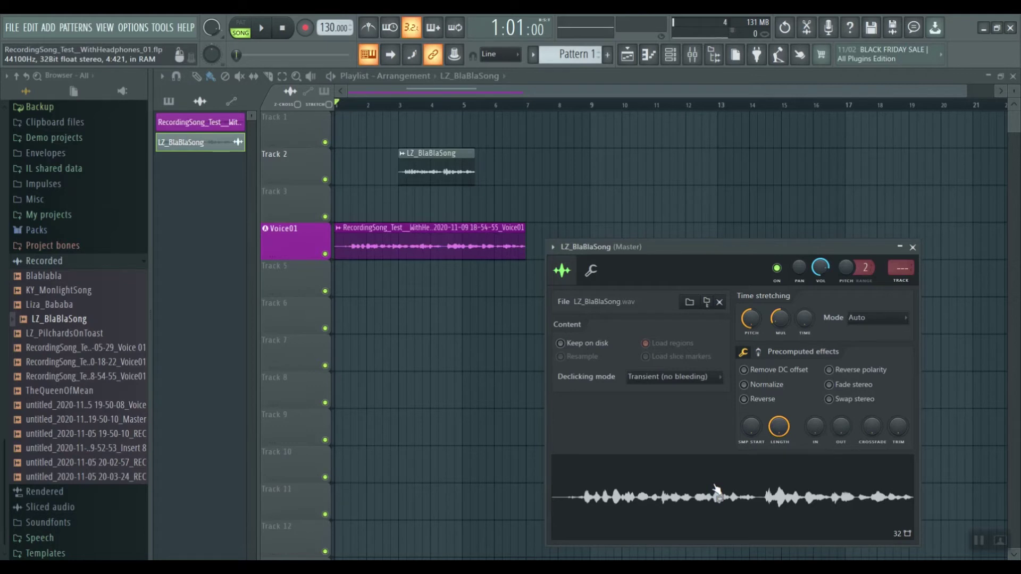
pyautogui.click(716, 490)
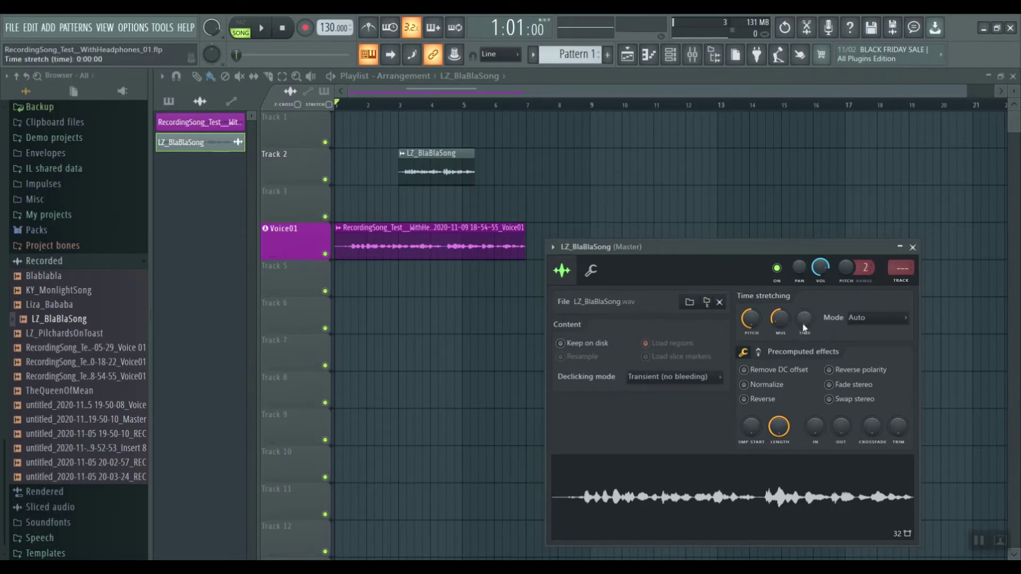
# Try several time-stretching time values on LZ_BlaBlaSong, previewing the sample, and reset the time setting.
pyautogui.scroll(8, 804, 323)
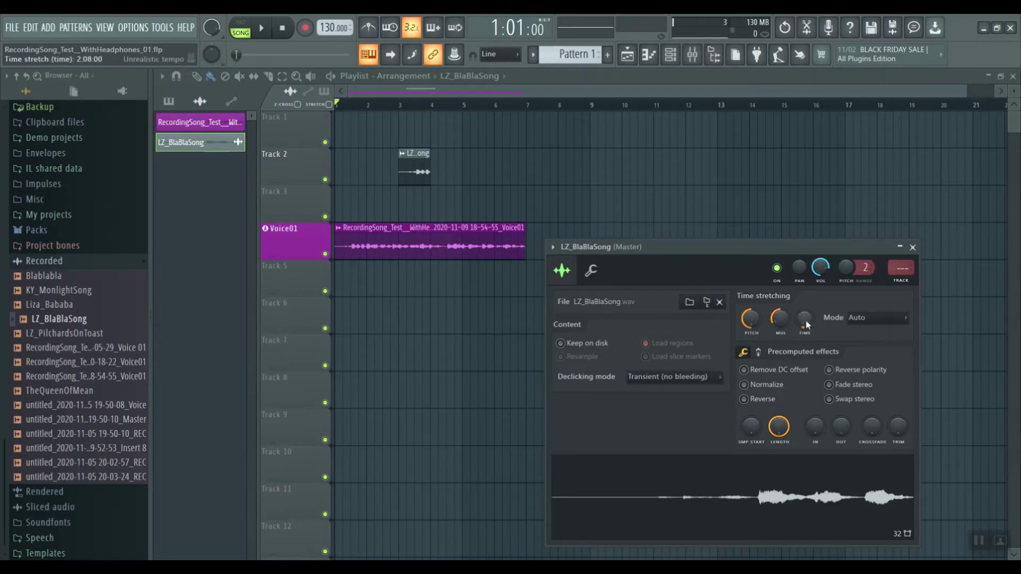
pyautogui.scroll(-3, 805, 320)
pyautogui.scroll(-4, 804, 319)
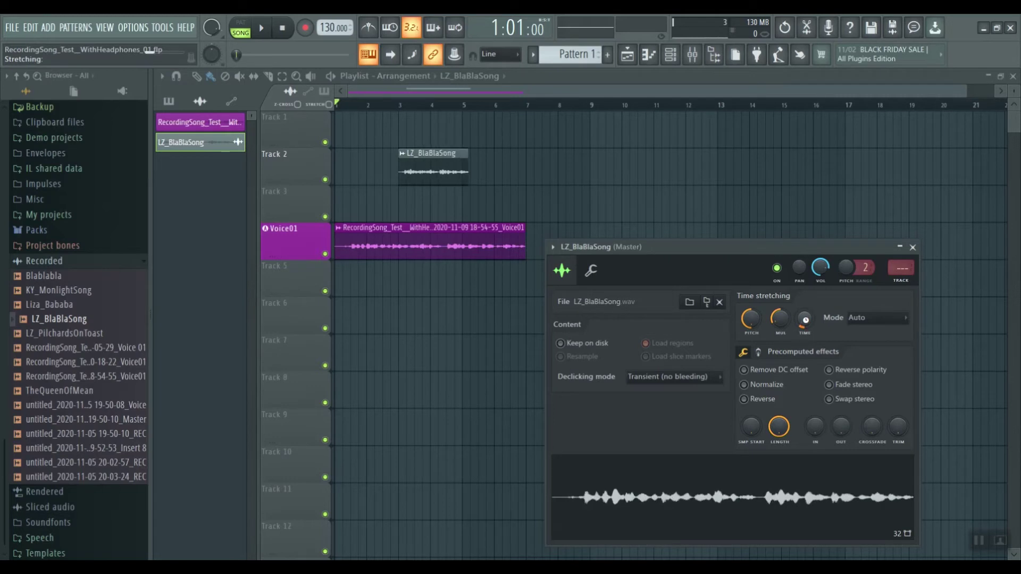
pyautogui.click(764, 505)
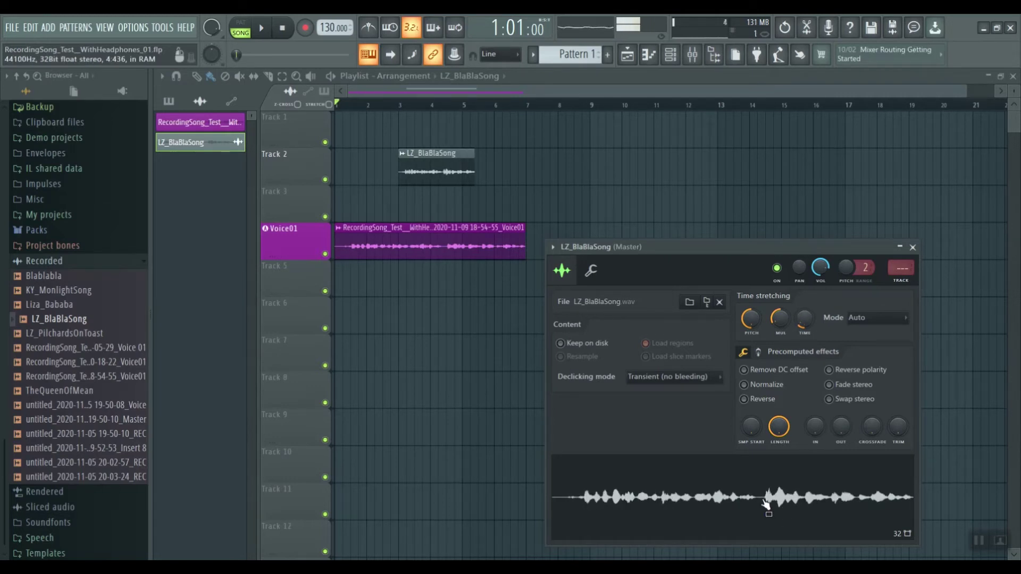
pyautogui.scroll(-2, 805, 321)
pyautogui.scroll(-6, 805, 321)
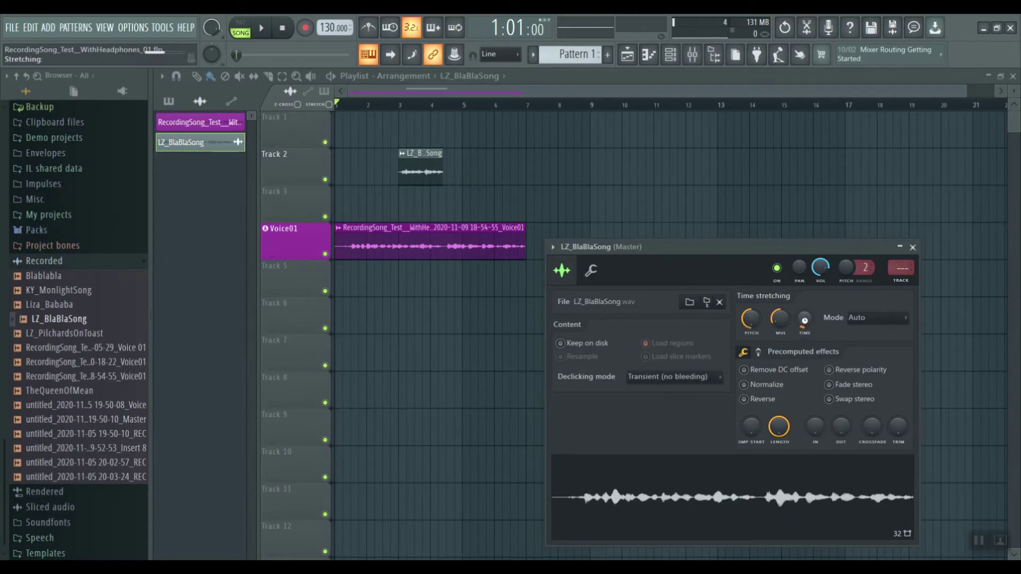
pyautogui.scroll(5, 805, 321)
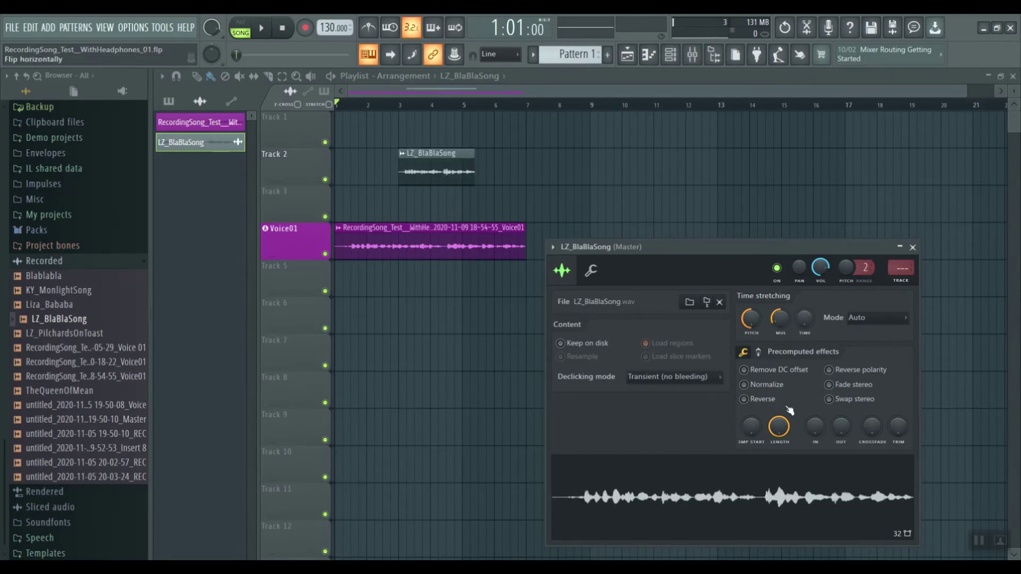
# Reset LZ_BlaBlaSong's time-stretch multiplier and bring its stretching pitch closer to the default, previewing the sample after each change.
pyautogui.moveTo(751, 326)
pyautogui.mouseDown()
pyautogui.moveTo(751, 357)
pyautogui.moveTo(750, 319)
pyautogui.mouseUp()
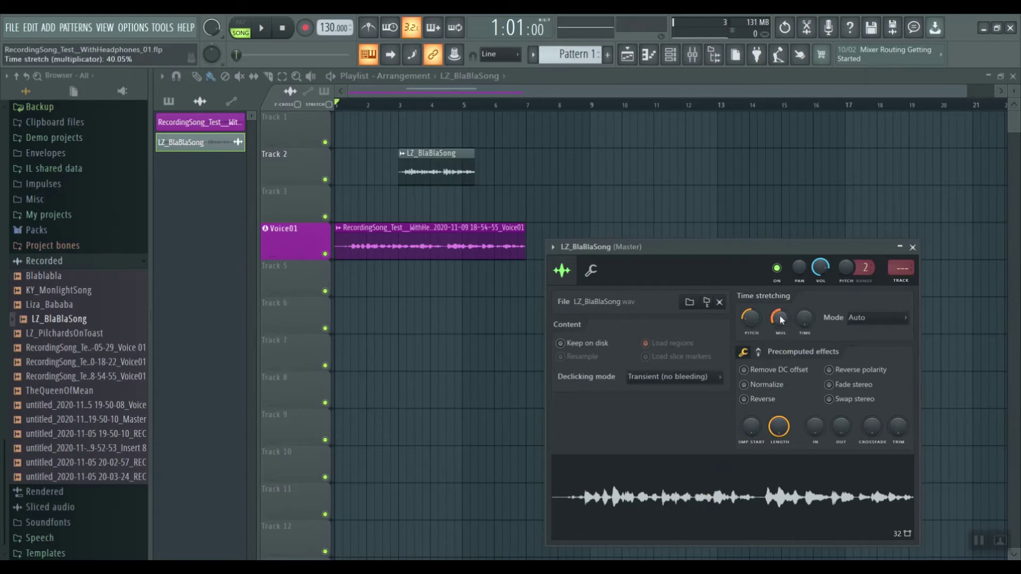
pyautogui.scroll(-2, 780, 317)
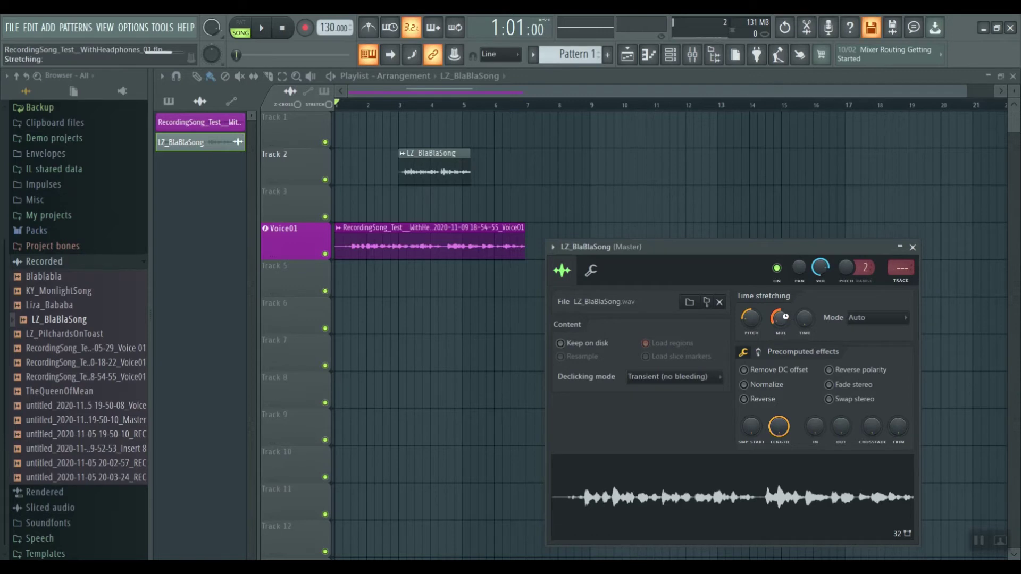
pyautogui.scroll(2, 779, 319)
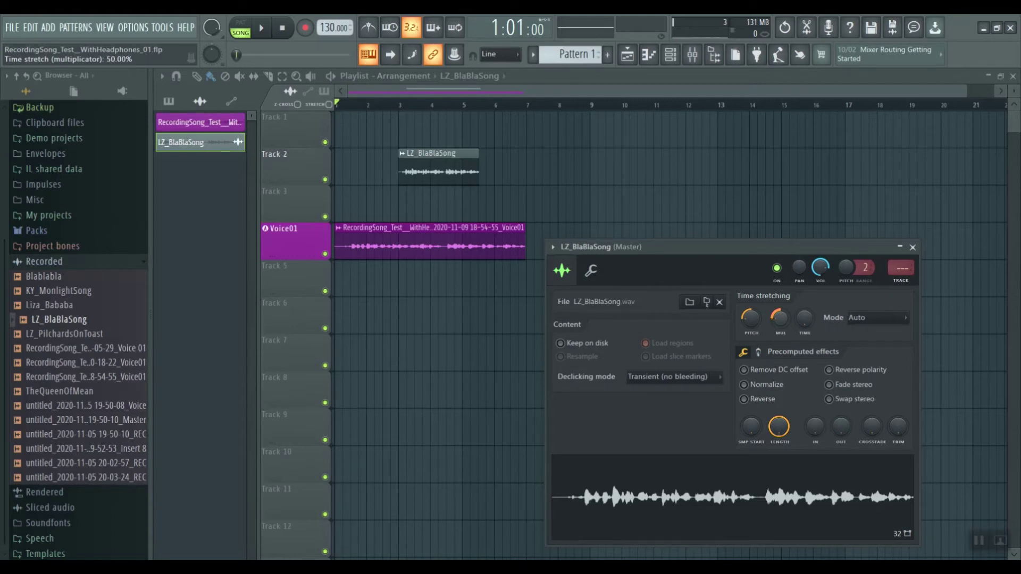
pyautogui.moveTo(781, 318); pyautogui.dragTo(772, 320)
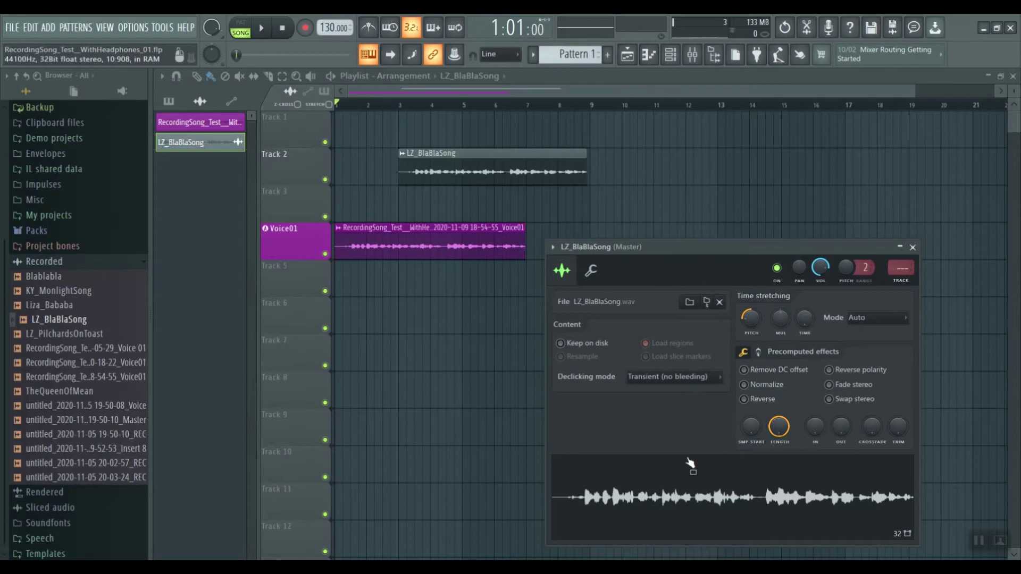
pyautogui.click(695, 482)
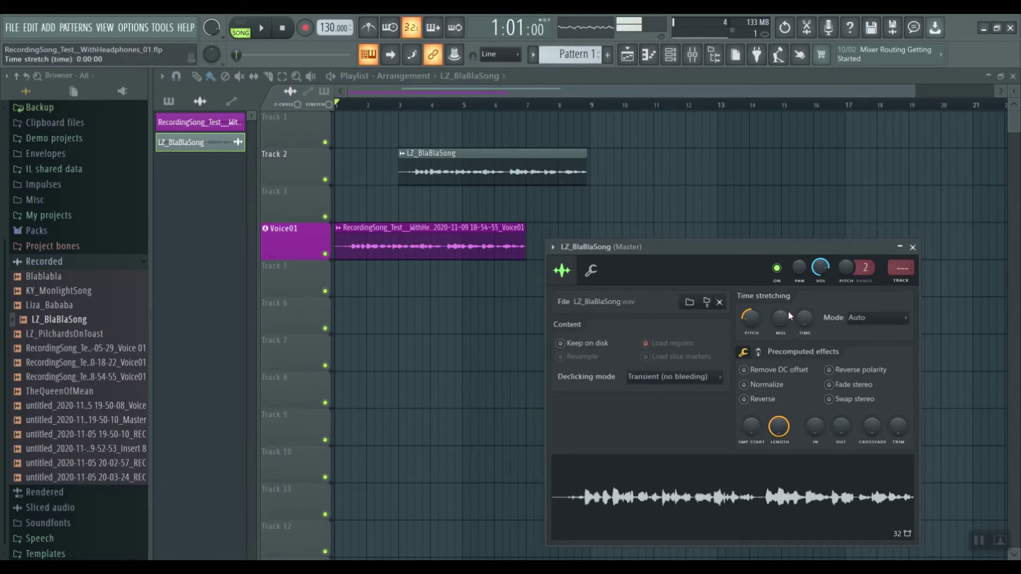
pyautogui.click(748, 320)
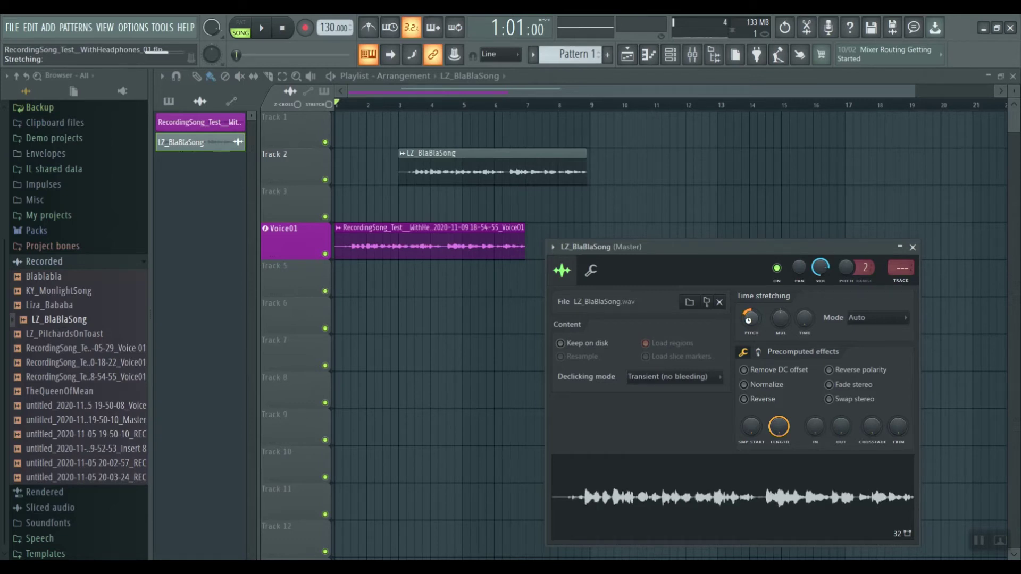
pyautogui.click(735, 477)
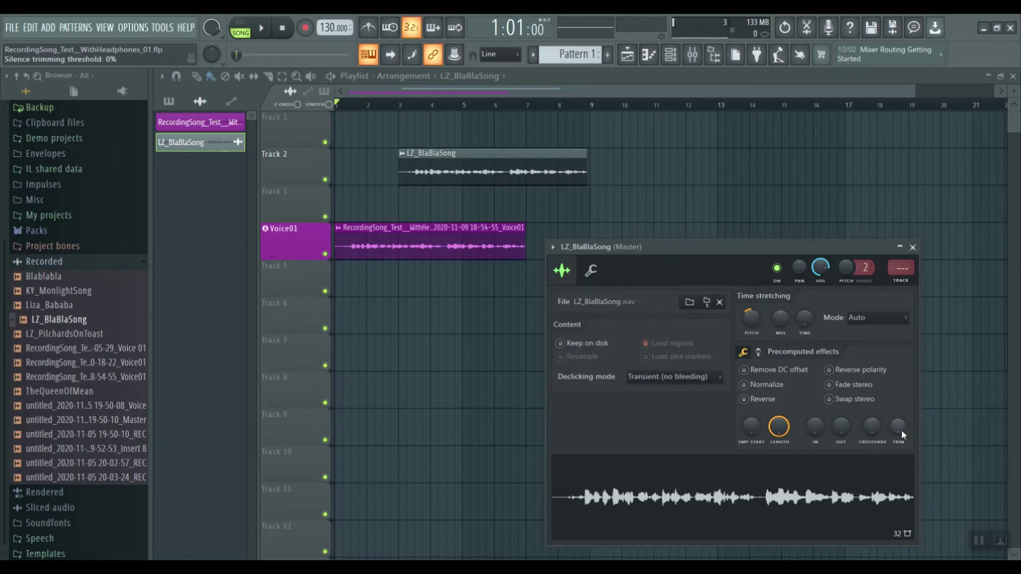
# Try raising the silence trimming threshold on LZ_BlaBlaSong, preview the trimmed sample, and lower the threshold back.
pyautogui.scroll(1, 900, 432)
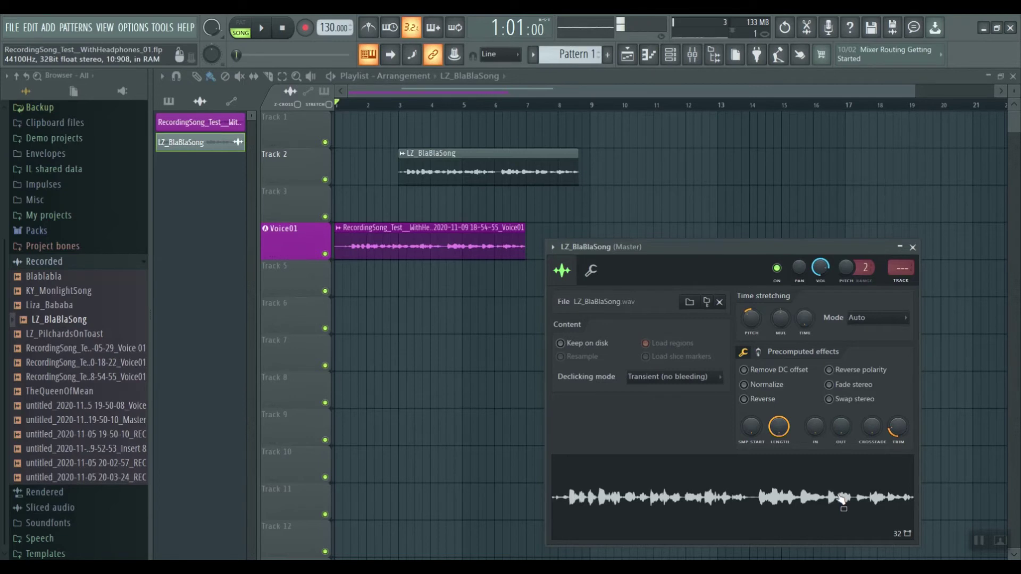
pyautogui.scroll(1, 898, 425)
pyautogui.scroll(-1, 898, 425)
pyautogui.scroll(-1, 898, 424)
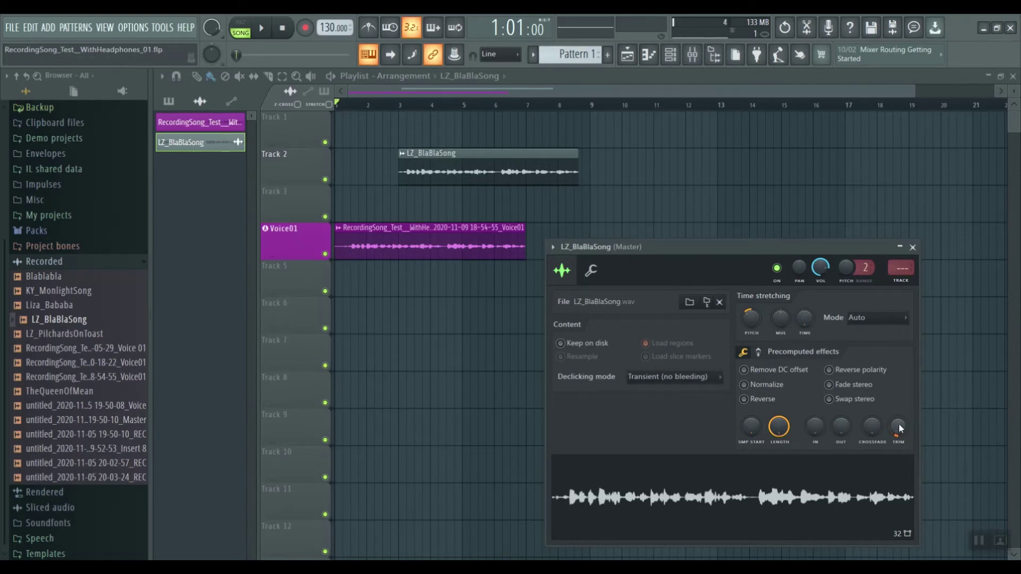
# Try a crossfade loop of 25% on LZ_BlaBlaSong and reset it to zero.
pyautogui.scroll(1, 874, 423)
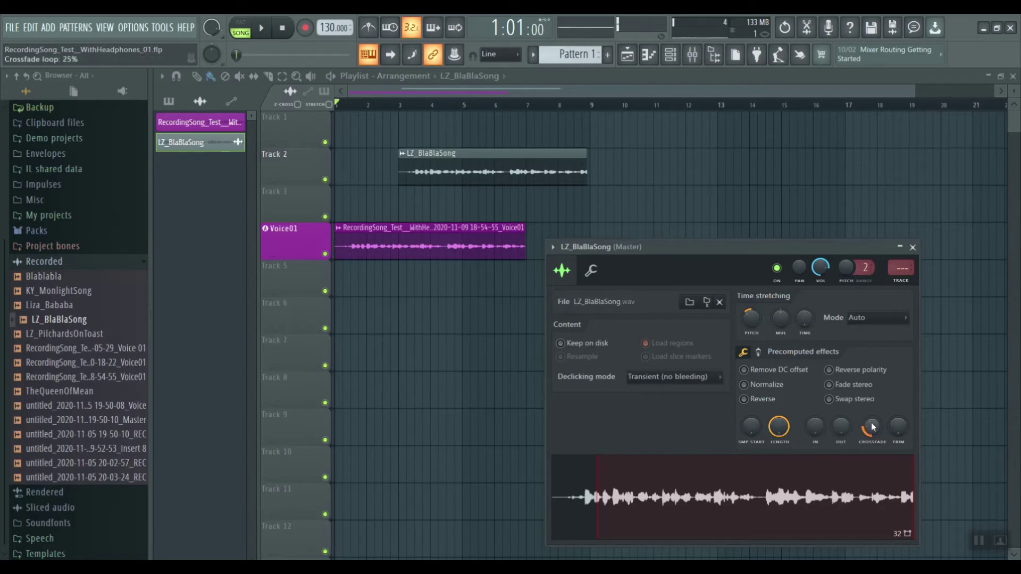
pyautogui.moveTo(864, 431); pyautogui.dragTo(865, 420)
pyautogui.moveTo(864, 420); pyautogui.dragTo(864, 441)
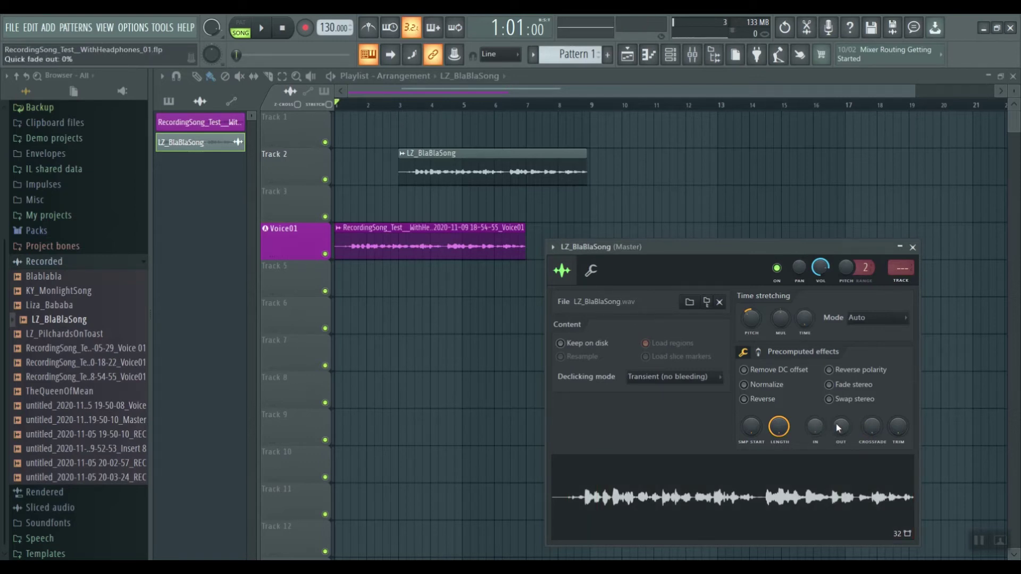
# Try a quick fade-in and a quick fade-out on LZ_BlaBlaSong, previewing the sample, and reset both fades to 0%.
pyautogui.scroll(2, 815, 424)
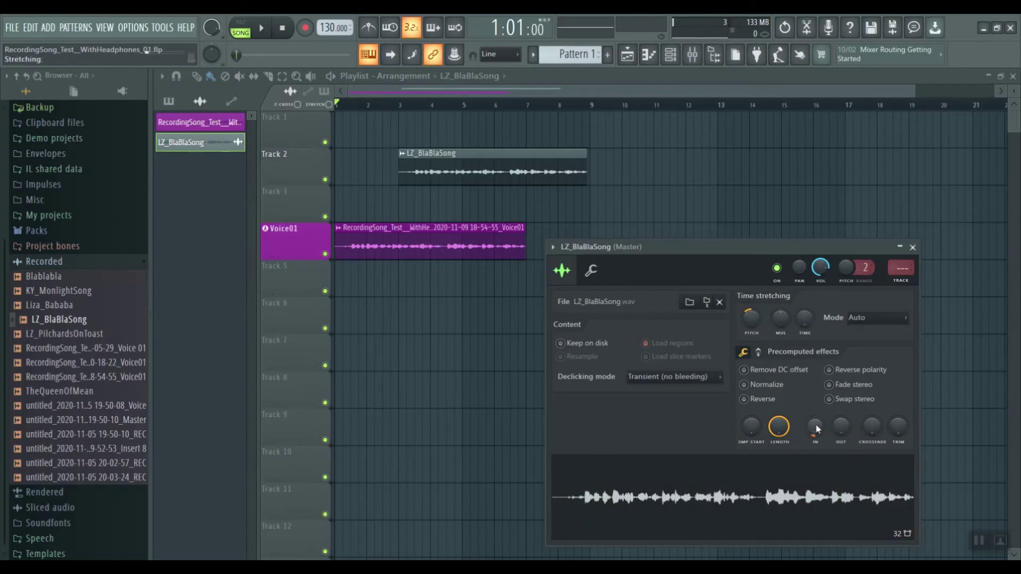
pyautogui.scroll(4, 816, 428)
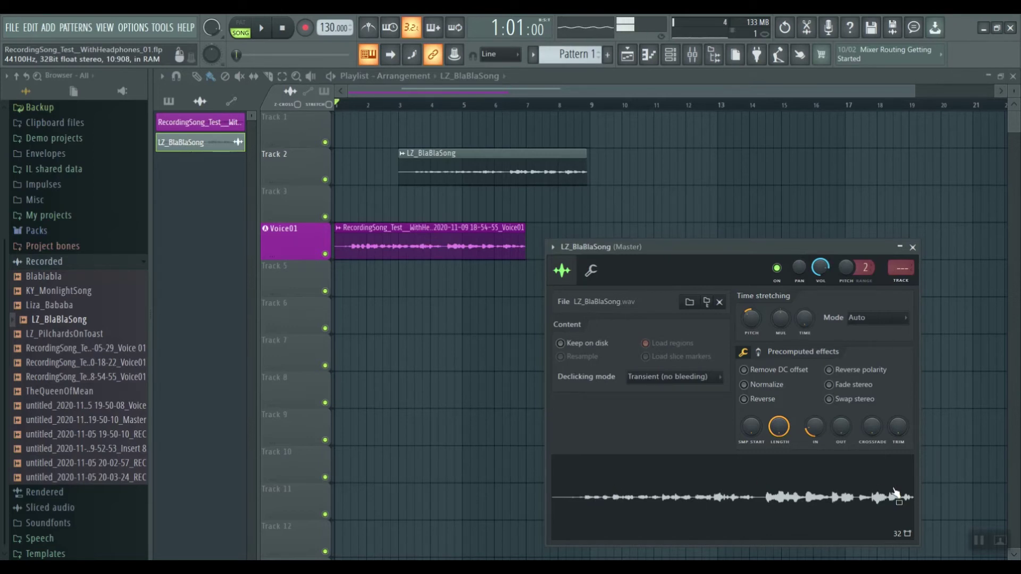
pyautogui.moveTo(815, 425)
pyautogui.mouseDown()
pyautogui.moveTo(842, 432)
pyautogui.moveTo(818, 428)
pyautogui.mouseUp()
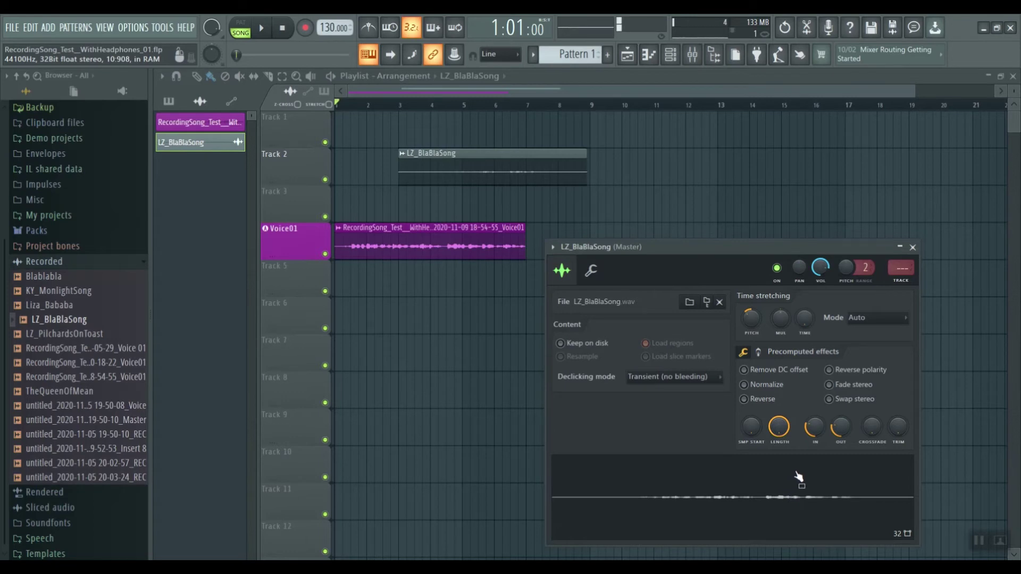
pyautogui.scroll(-3, 815, 429)
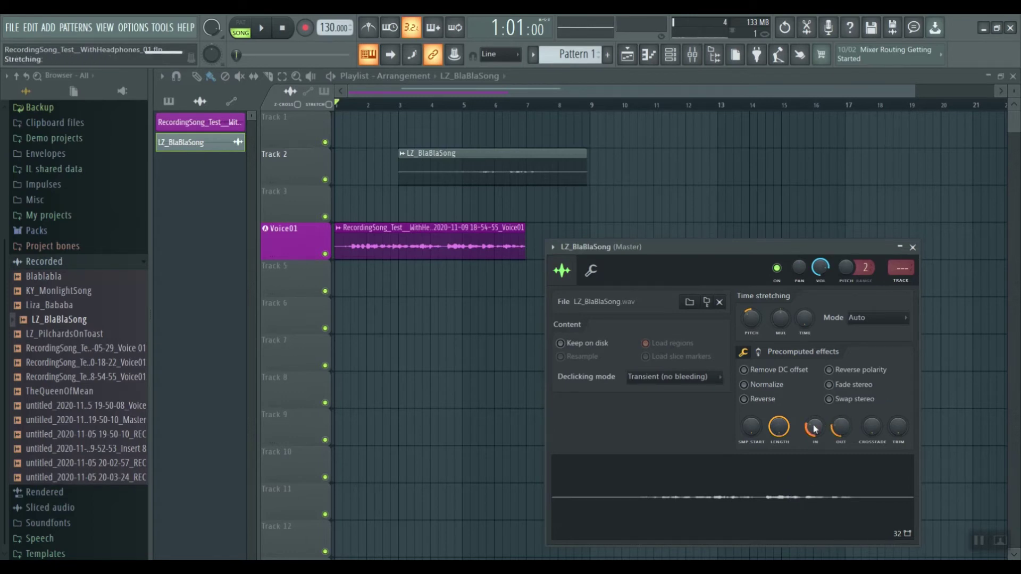
pyautogui.scroll(-2, 815, 429)
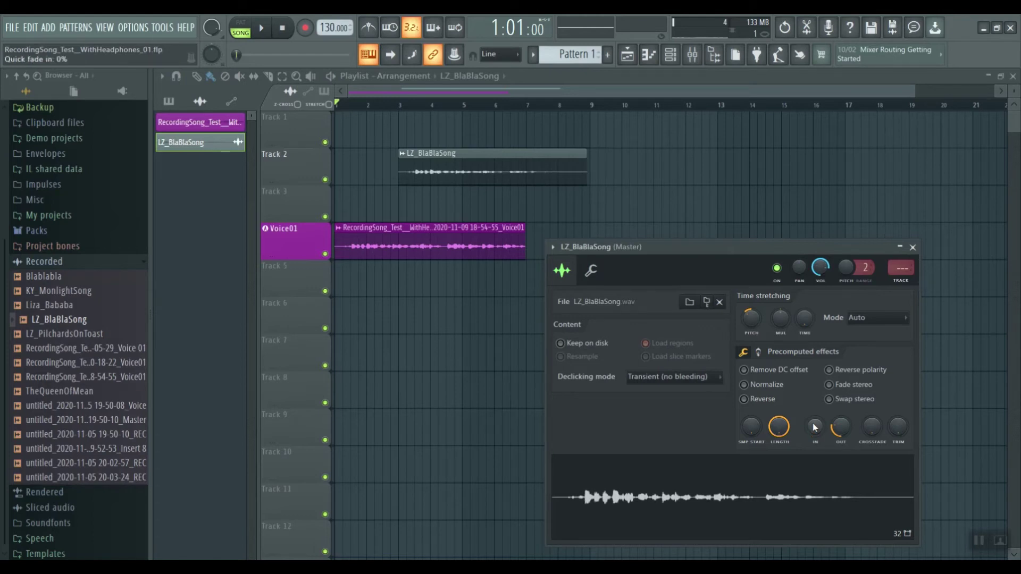
pyautogui.scroll(-3, 841, 428)
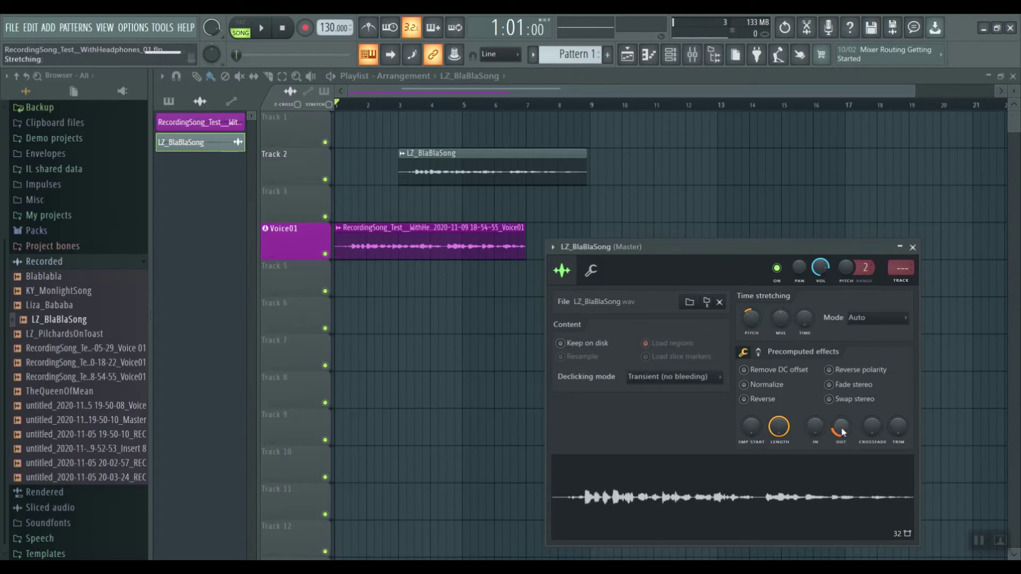
pyautogui.scroll(-2, 842, 431)
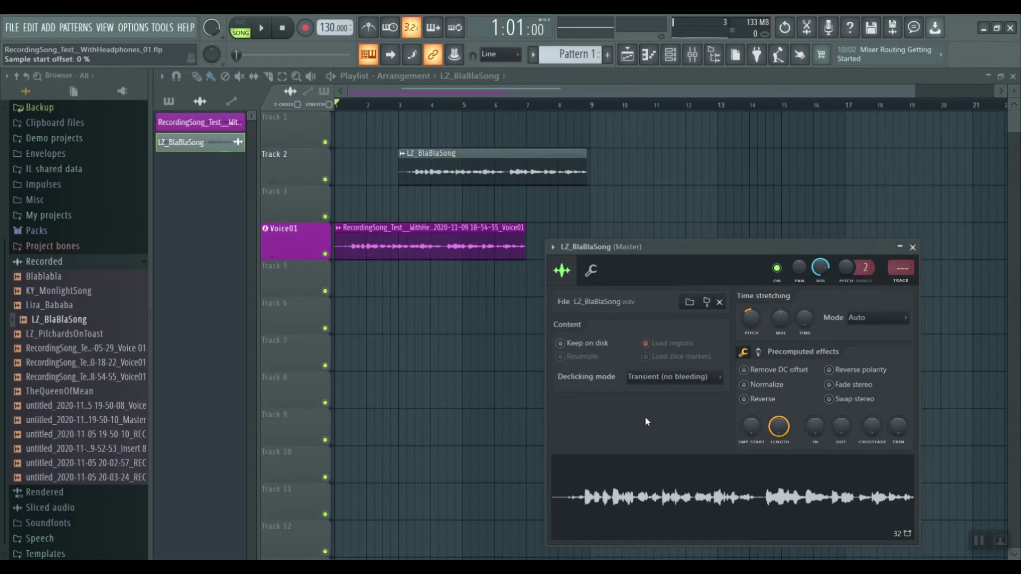
# Close LZ_BlaBlaSong's channel settings and arm the Voice01 mixer track for recording with the mono input In 1.
pyautogui.press('XF86AudioLowerVolume')
pyautogui.click(912, 247)
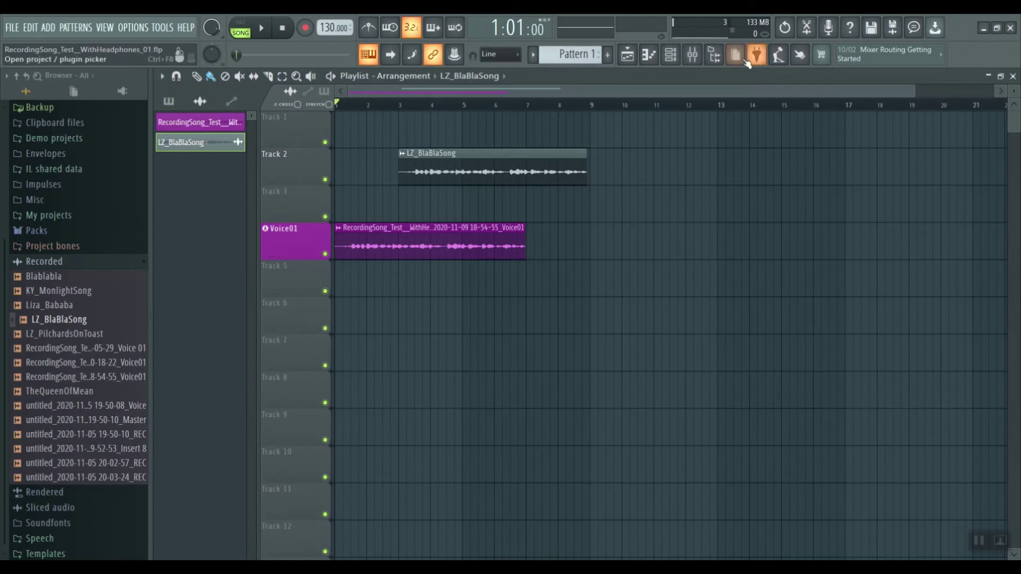
pyautogui.click(693, 55)
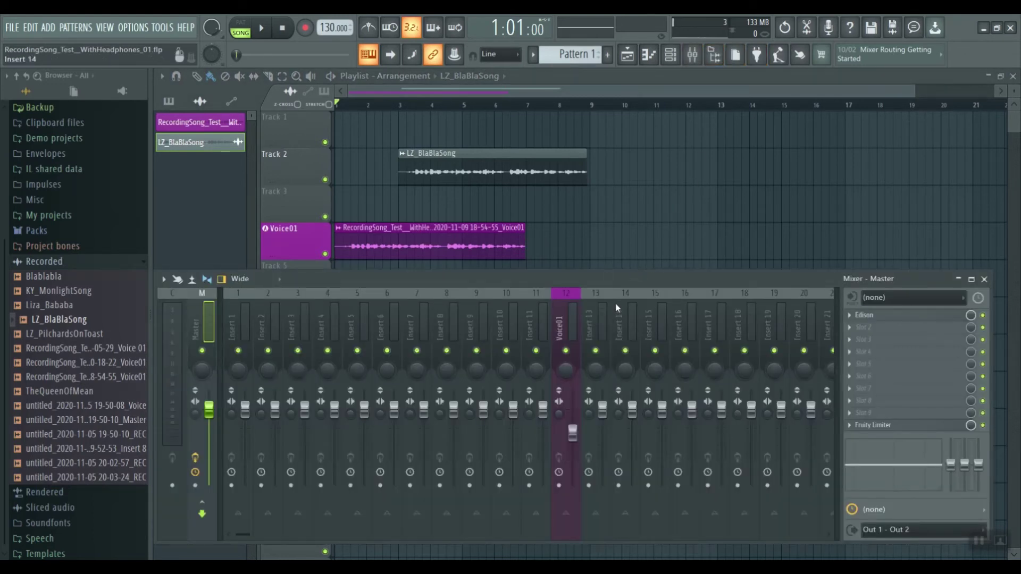
pyautogui.click(559, 485)
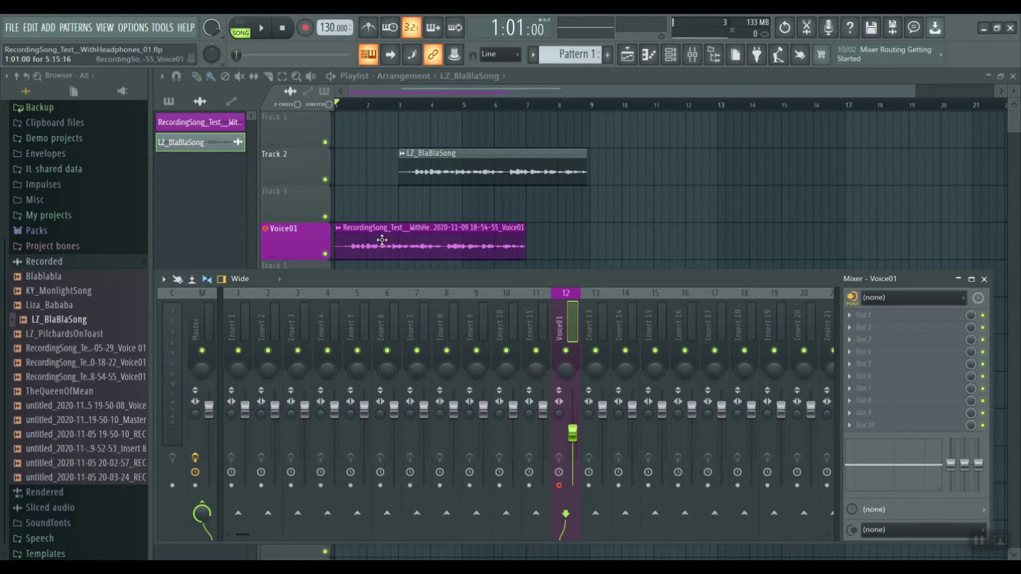
pyautogui.click(964, 299)
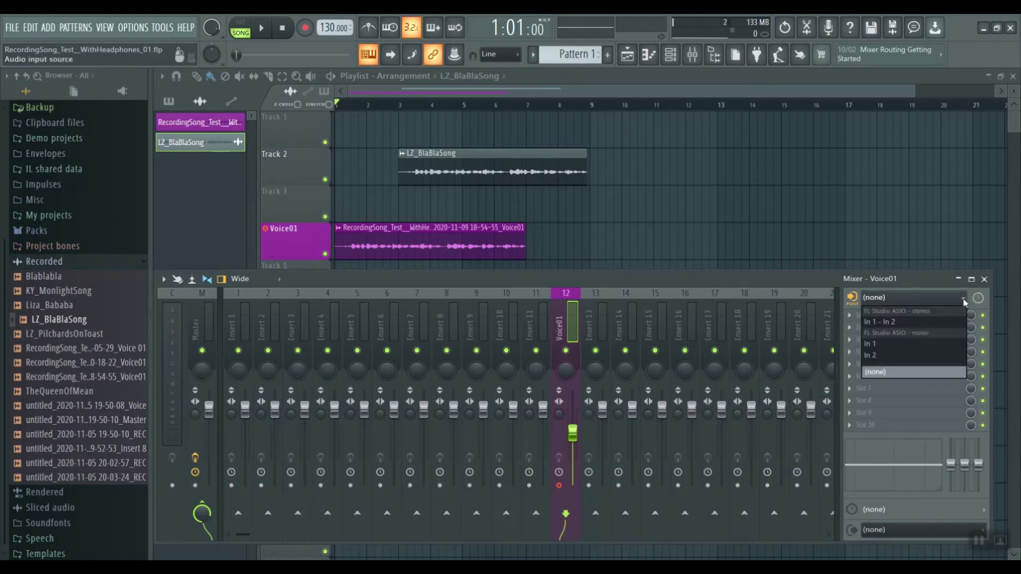
pyautogui.click(905, 347)
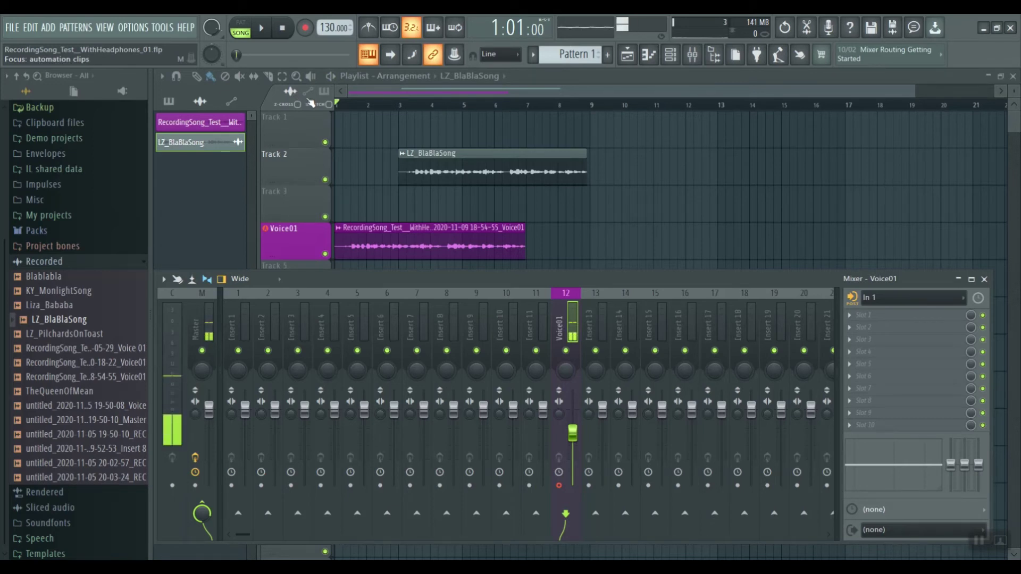
# Record a voice take of about 5.5 bars into the playlist as an audio clip, then stop recording and playback.
pyautogui.click(303, 29)
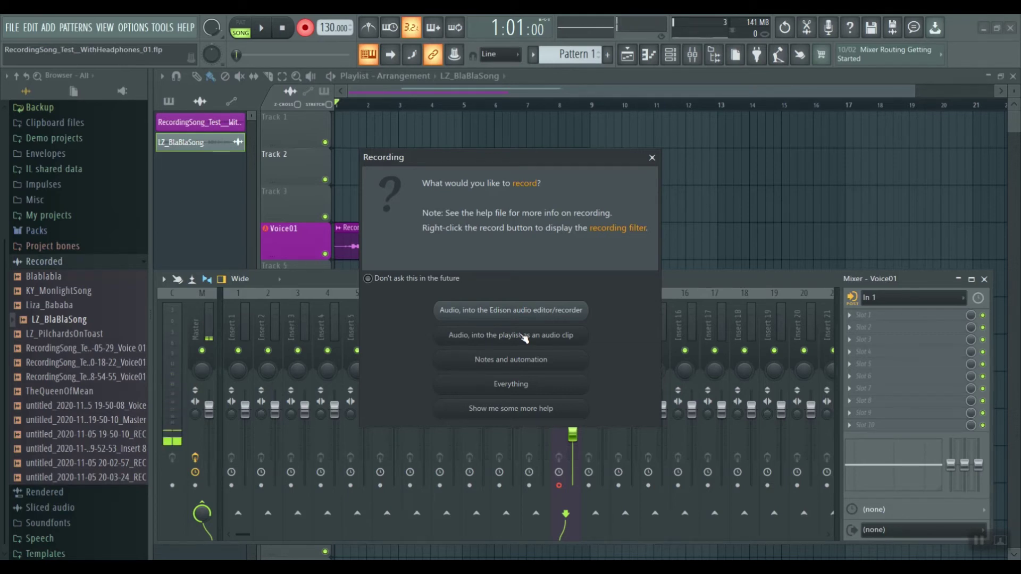
pyautogui.click(524, 338)
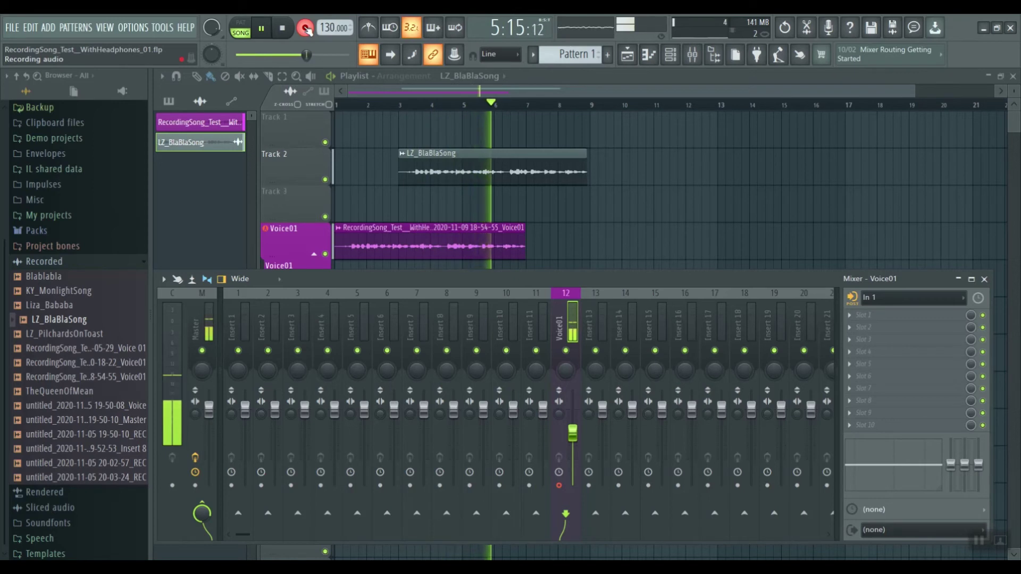
pyautogui.click(306, 30)
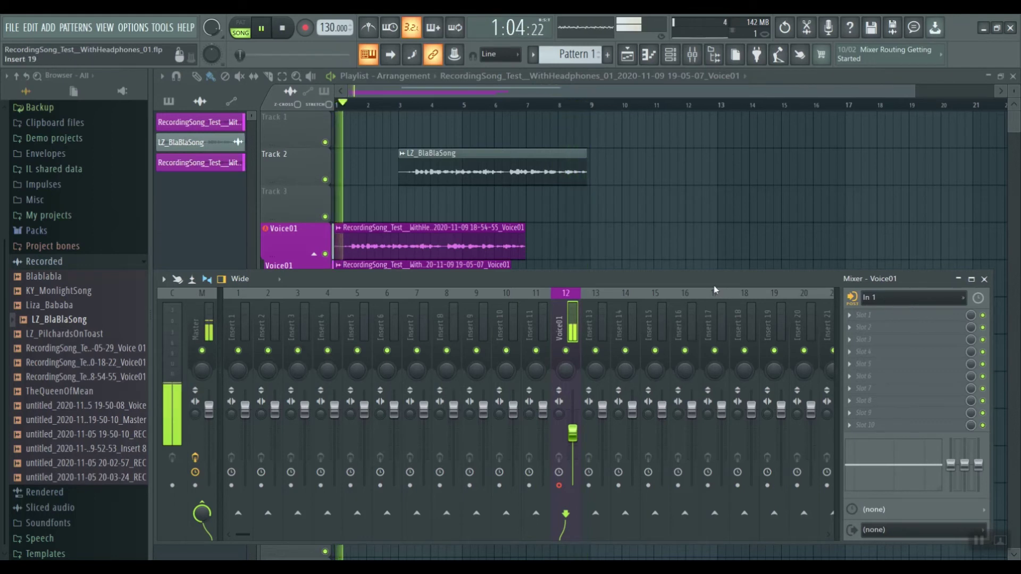
pyautogui.press('space')
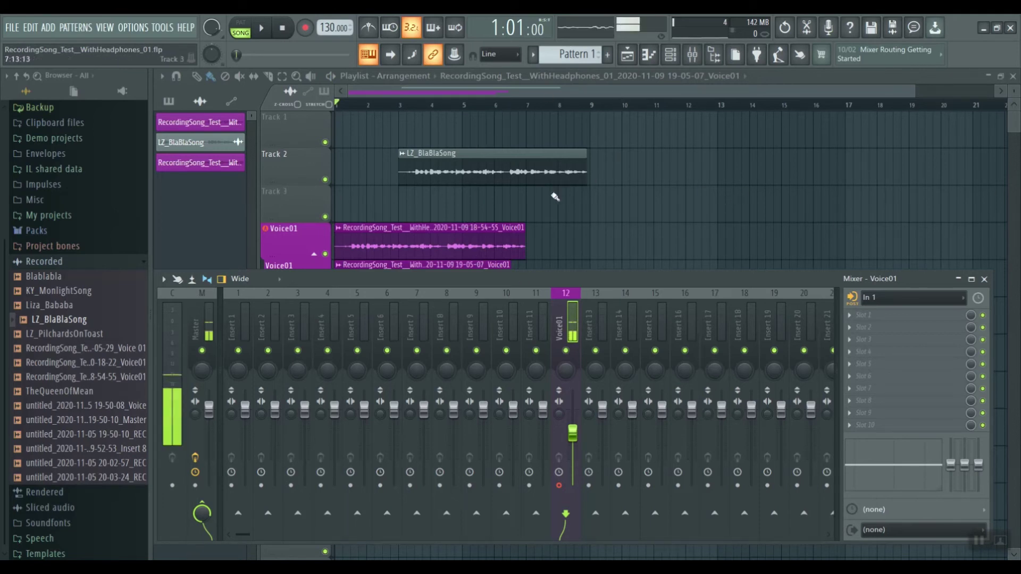
# Hide the mixer and delete the LZ_BlaBlaSong clip and both Voice01 takes from the playlist.
pyautogui.press('F9')
pyautogui.rightClick(443, 167)
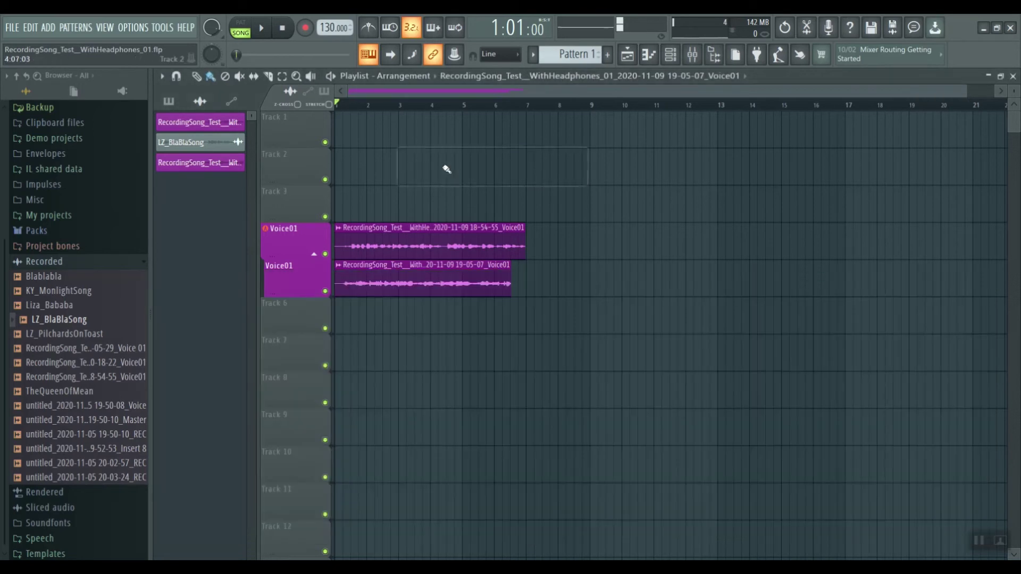
pyautogui.rightClick(456, 230)
pyautogui.rightClick(450, 278)
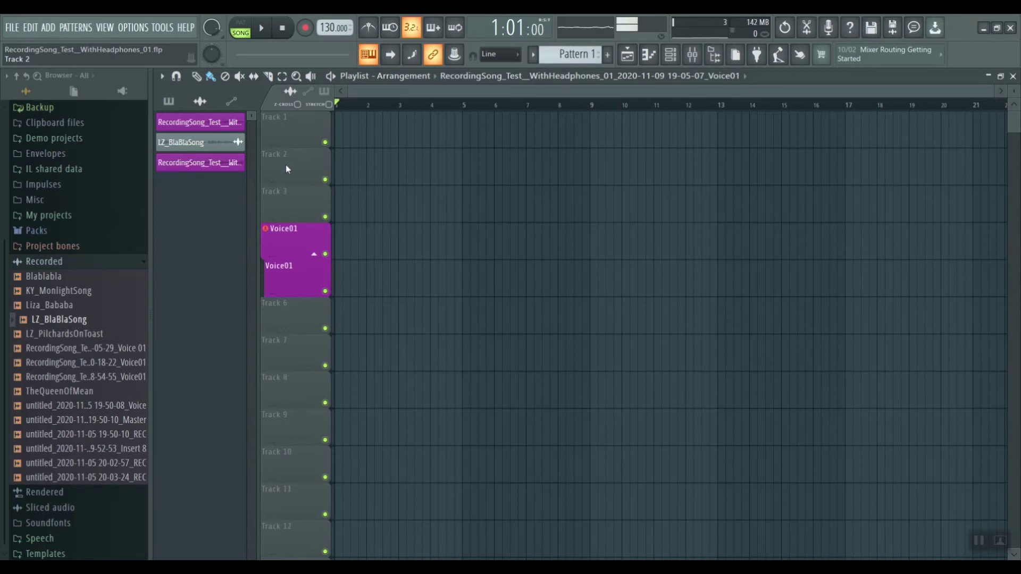
# Record a new Voice01 take of about ten bars into the playlist as an audio clip and set the track's mixer input to (none).
pyautogui.click(691, 54)
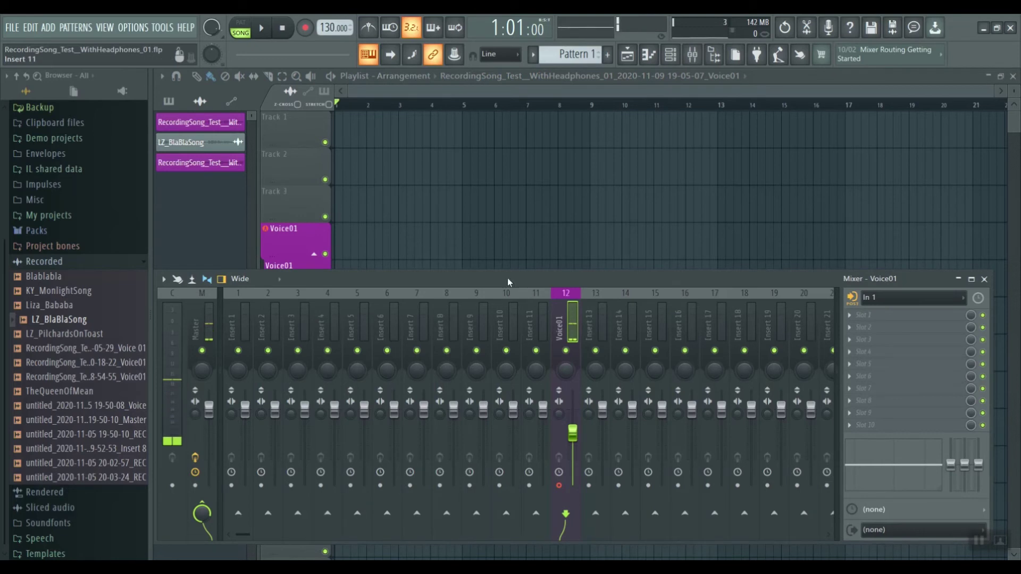
pyautogui.click(305, 28)
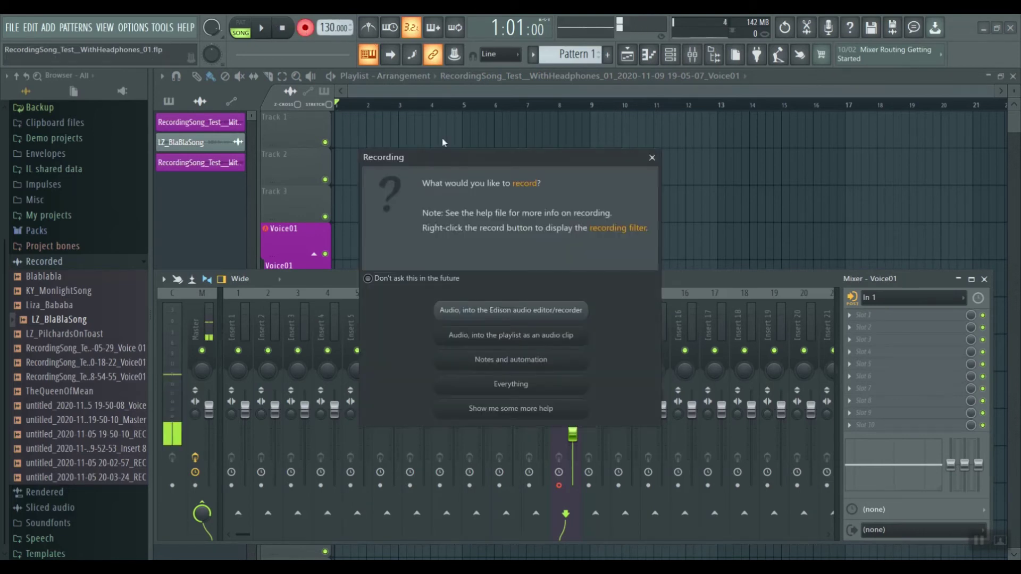
pyautogui.click(521, 336)
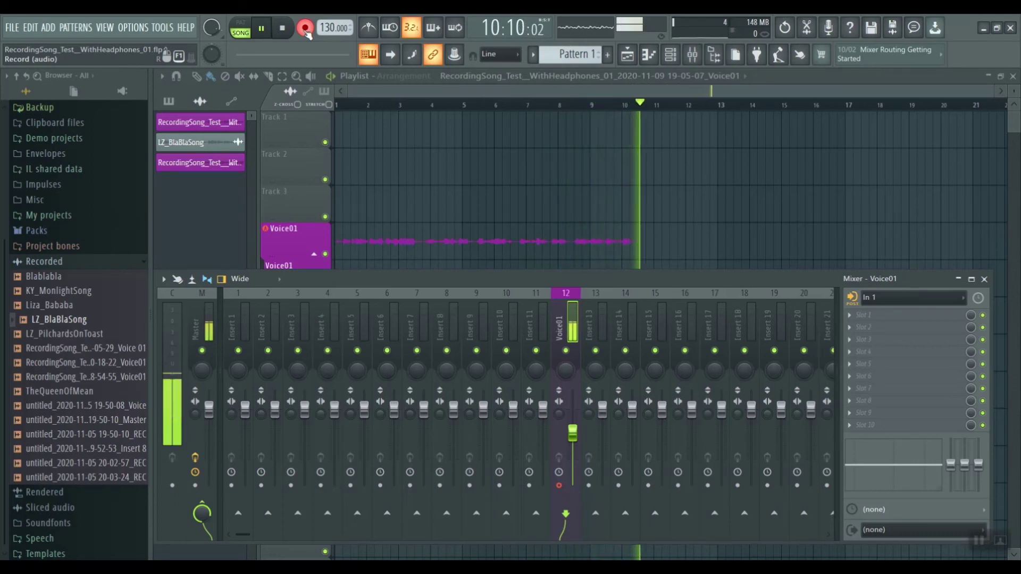
pyautogui.click(305, 29)
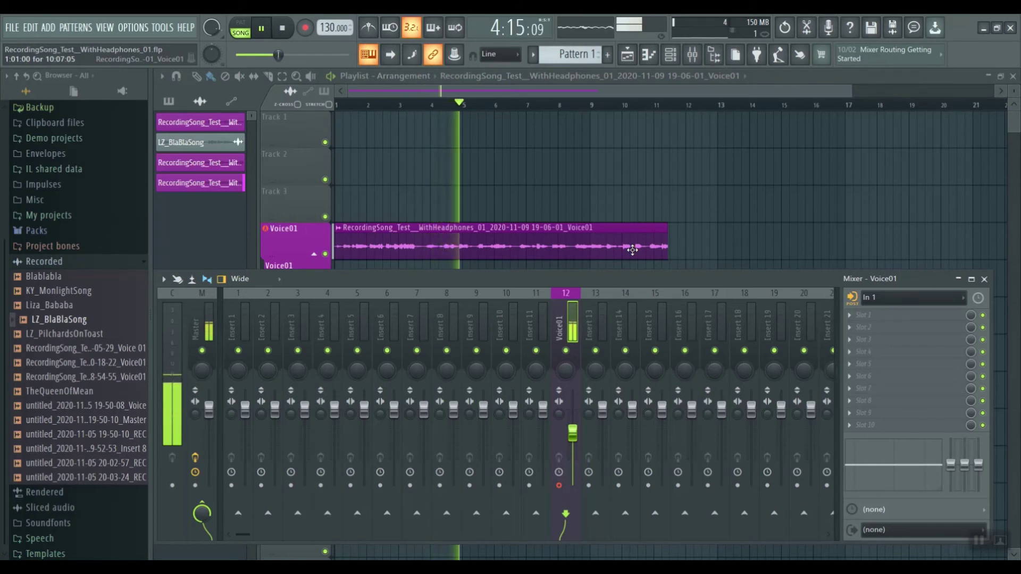
pyautogui.click(966, 301)
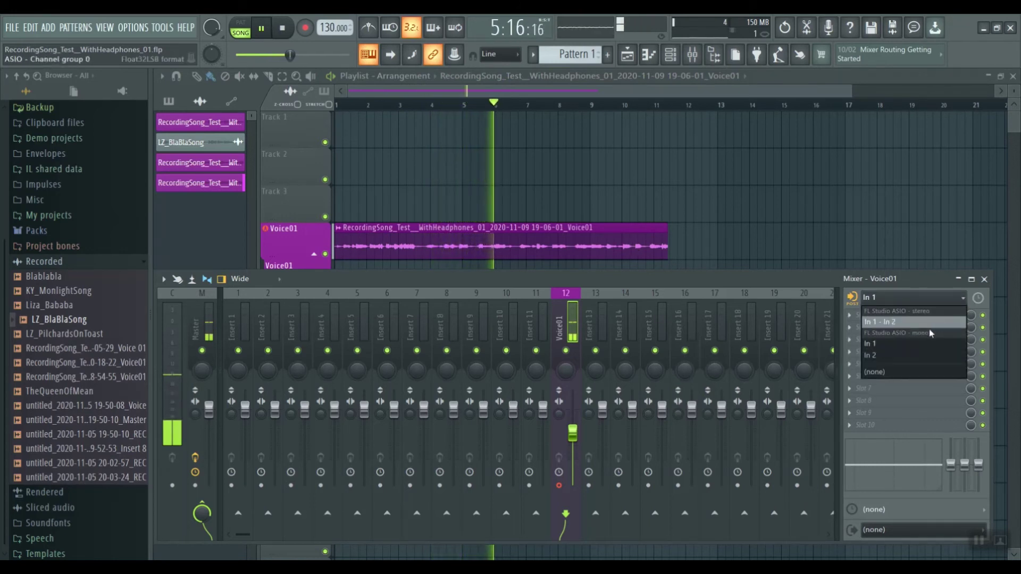
pyautogui.click(914, 310)
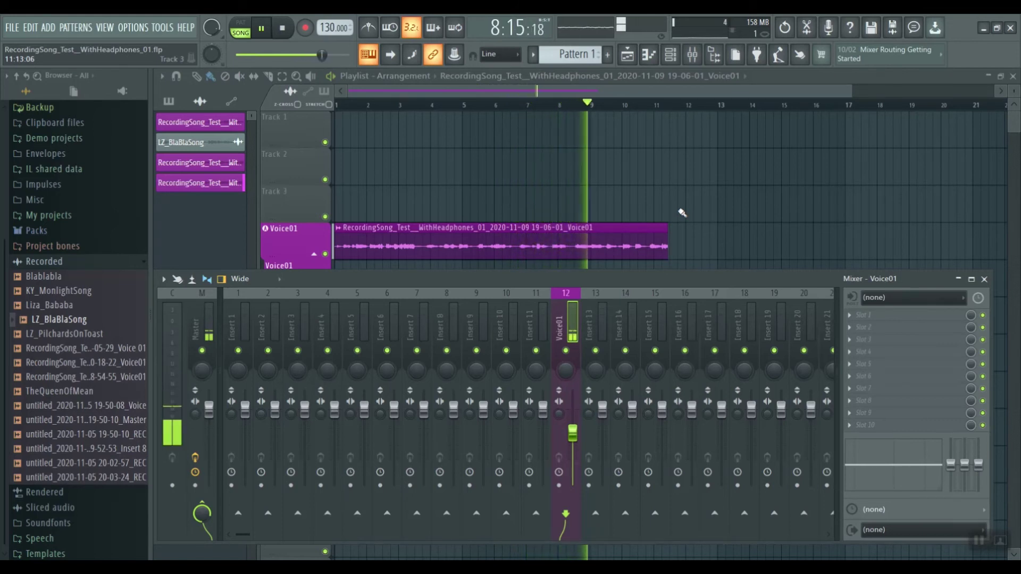
# Listen to the new Voice01 take in the playlist while raising the playback volume, then stop playback.
pyautogui.press('XF86AudioRaiseVolume')
pyautogui.press('XF86AudioRaiseVolume')
pyautogui.press('XF86AudioRaiseVolume')
pyautogui.press('XF86AudioRaiseVolume')
pyautogui.press('XF86AudioRaiseVolume')
pyautogui.press('XF86AudioRaiseVolume')
pyautogui.press('XF86AudioRaiseVolume')
pyautogui.press('XF86AudioRaiseVolume')
pyautogui.press('XF86AudioRaiseVolume')
pyautogui.press('XF86AudioRaiseVolume')
pyautogui.press('XF86AudioRaiseVolume')
pyautogui.press('XF86AudioRaiseVolume')
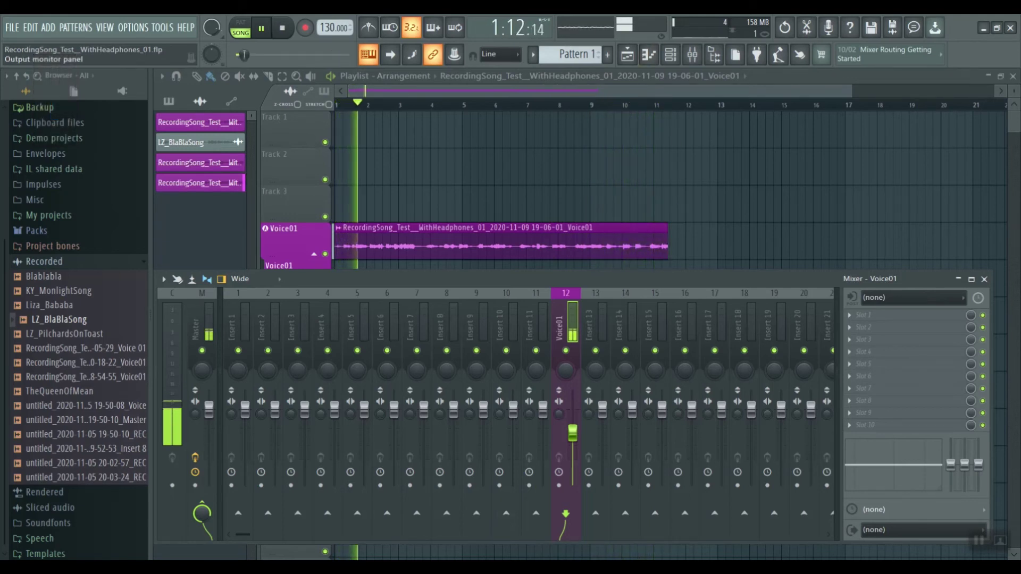
pyautogui.press('XF86AudioRaiseVolume')
pyautogui.press('XF86AudioRaiseVolume')
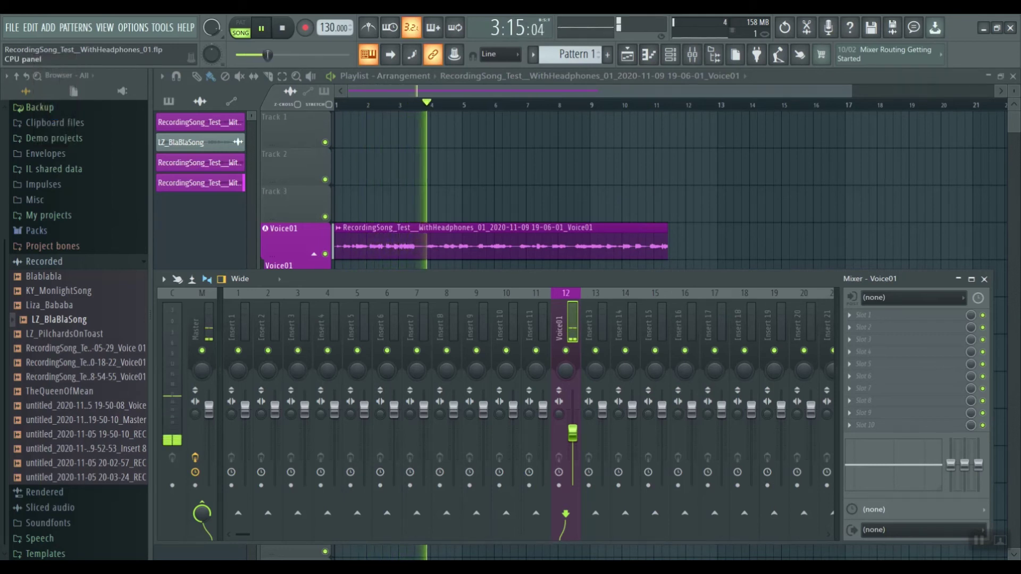
pyautogui.press('space')
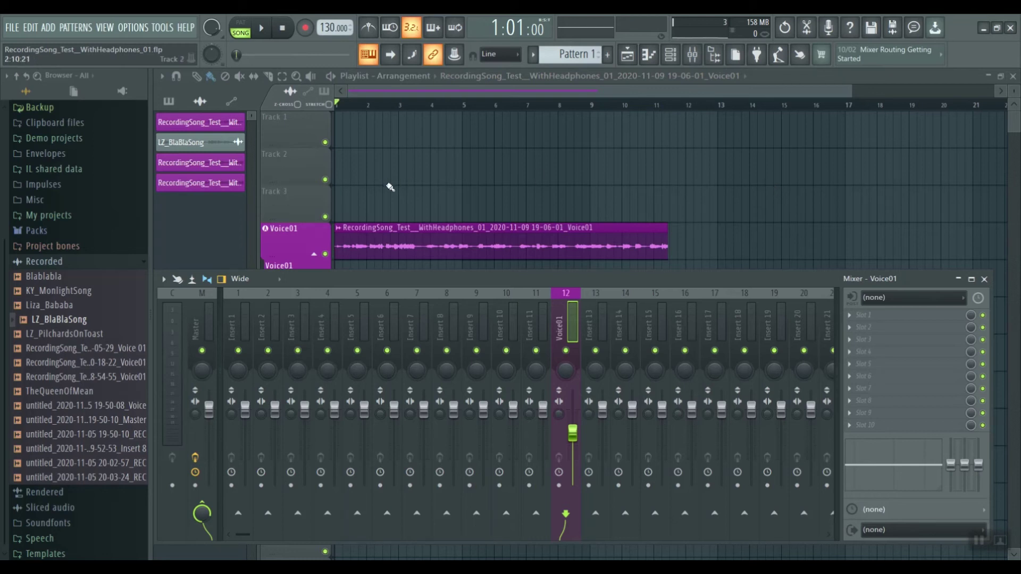
# Open the newest Voice01 recording in Edison, save it to the Recorded folder as KY_HappyBirthdaySong in .wav format, and close Edison.
pyautogui.doubleClick(460, 242)
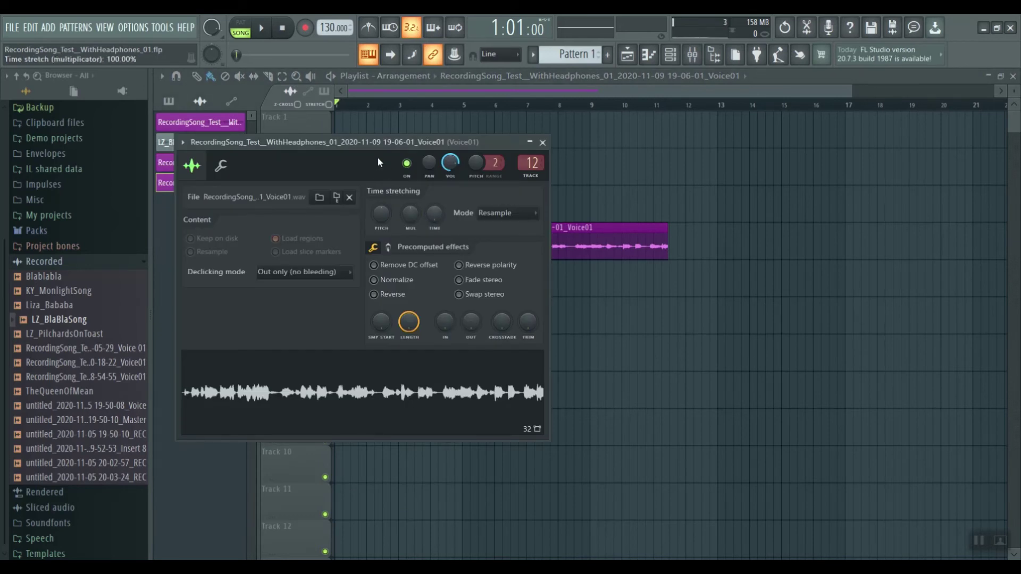
pyautogui.moveTo(369, 142); pyautogui.dragTo(581, 200)
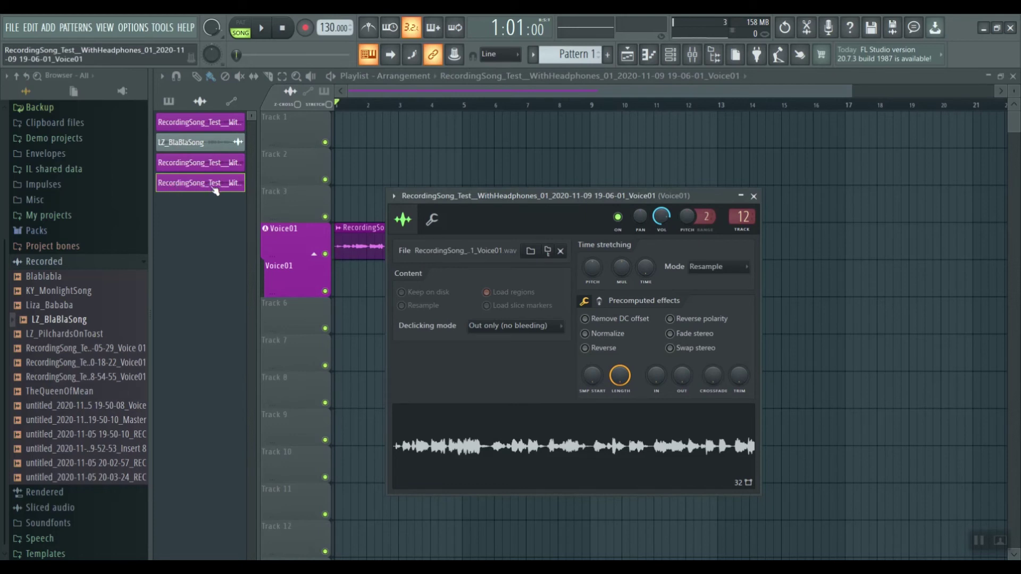
pyautogui.rightClick(187, 189)
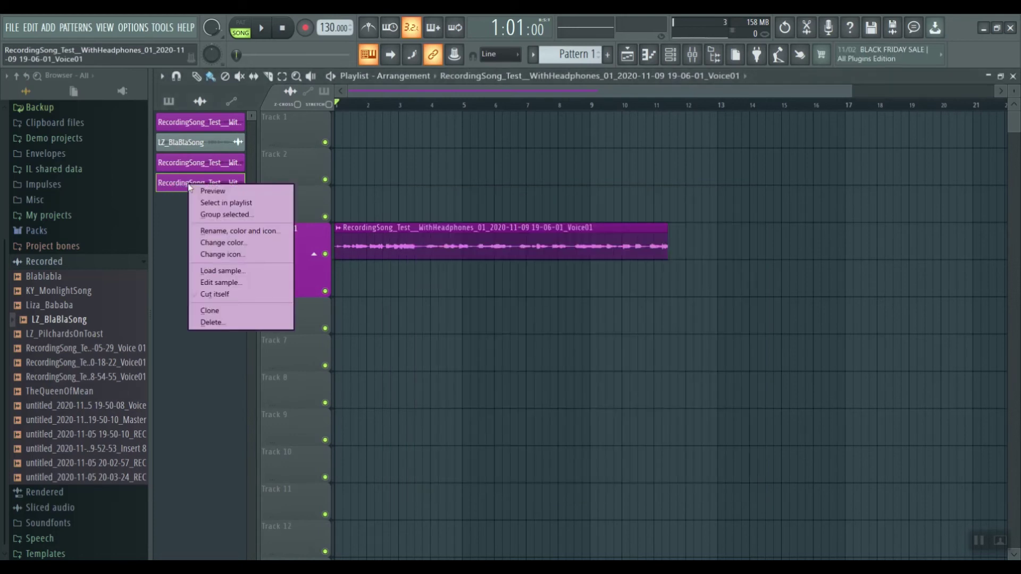
pyautogui.click(223, 286)
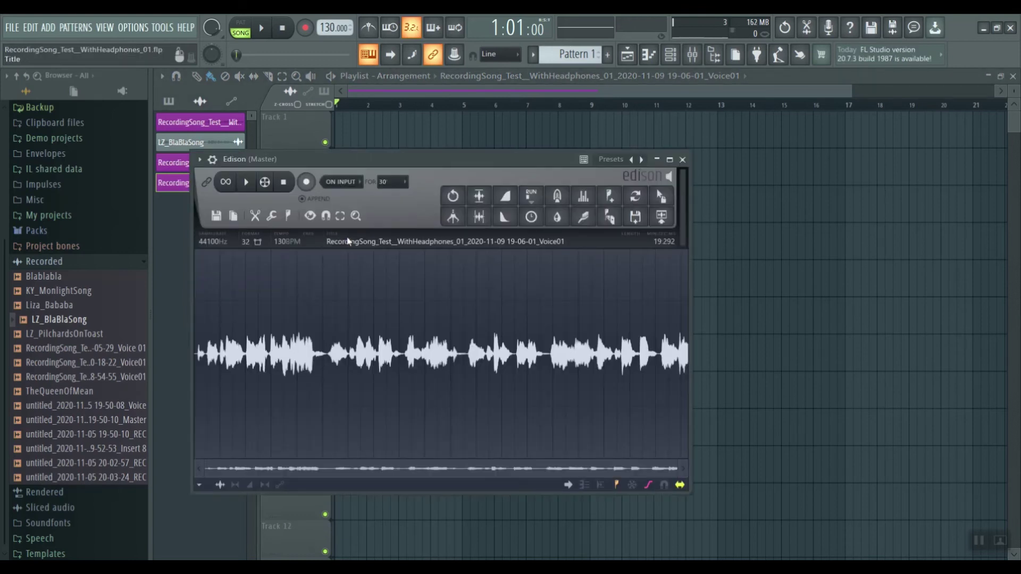
pyautogui.click(216, 217)
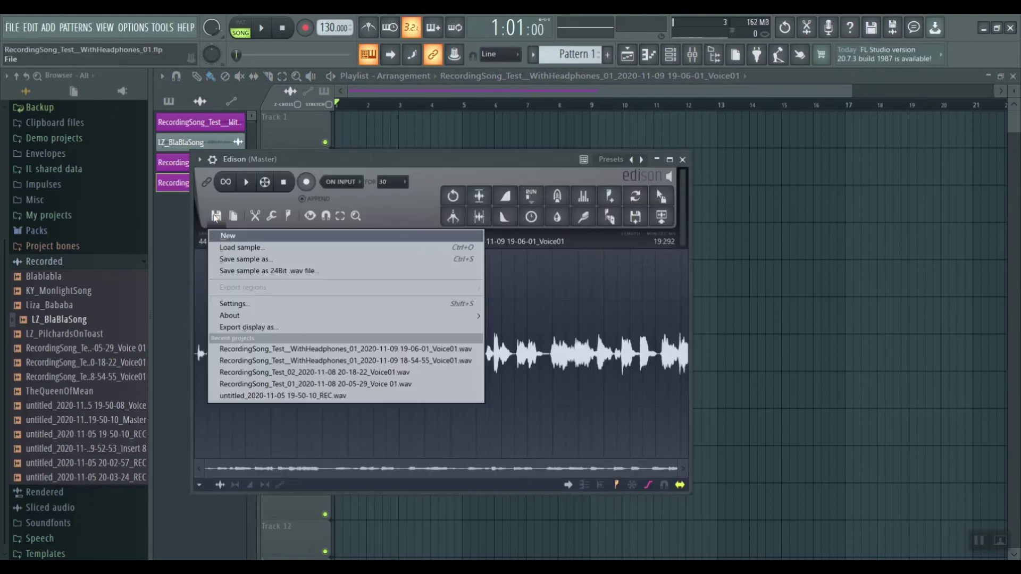
pyautogui.click(238, 263)
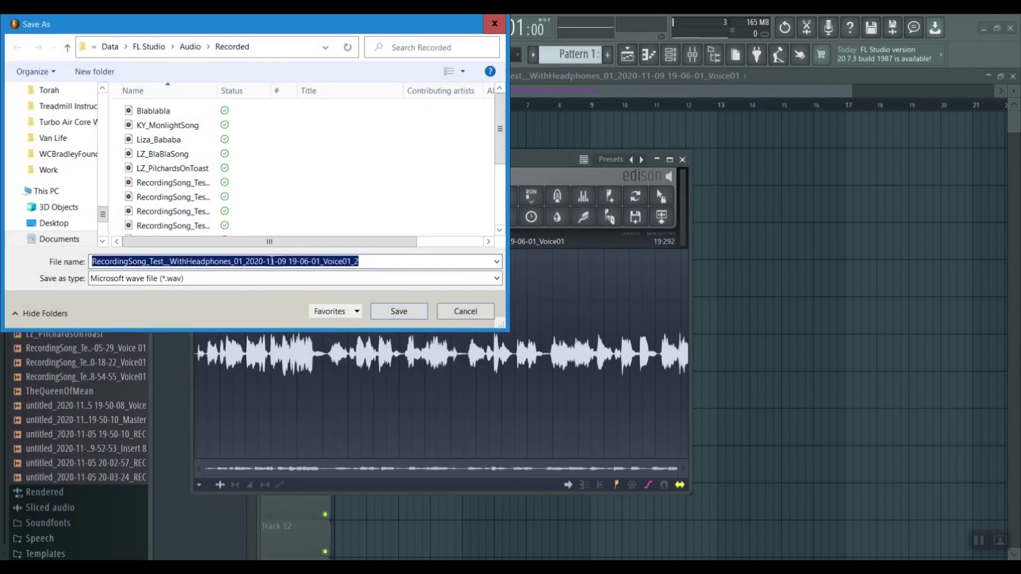
pyautogui.write('KY_HappyBirthdaySong')
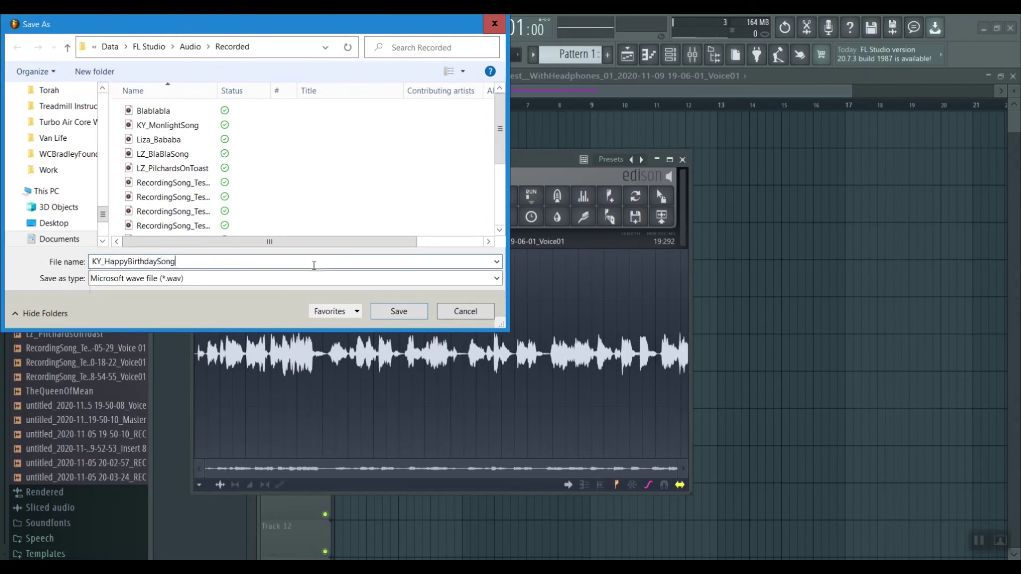
pyautogui.click(383, 311)
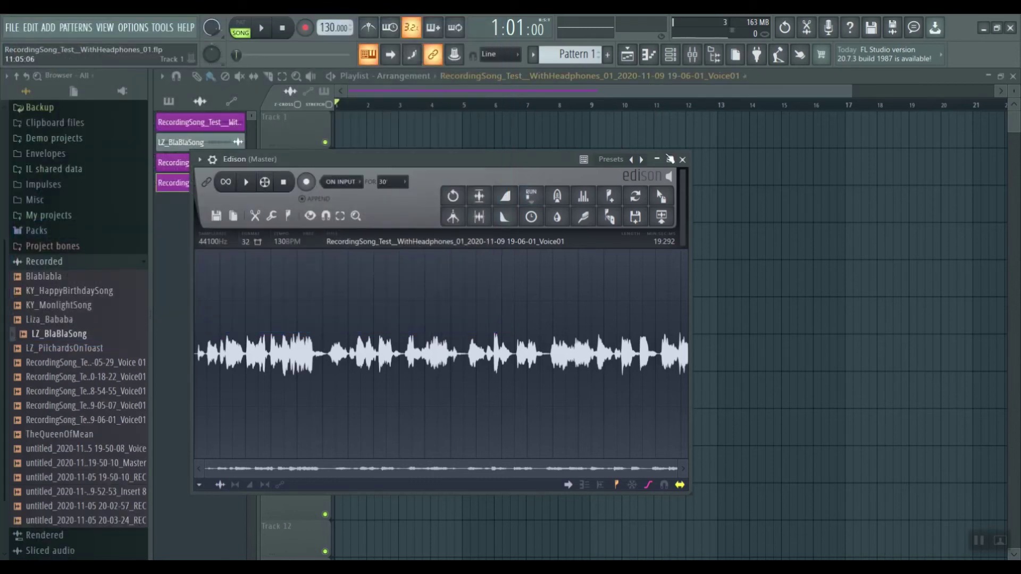
pyautogui.click(682, 159)
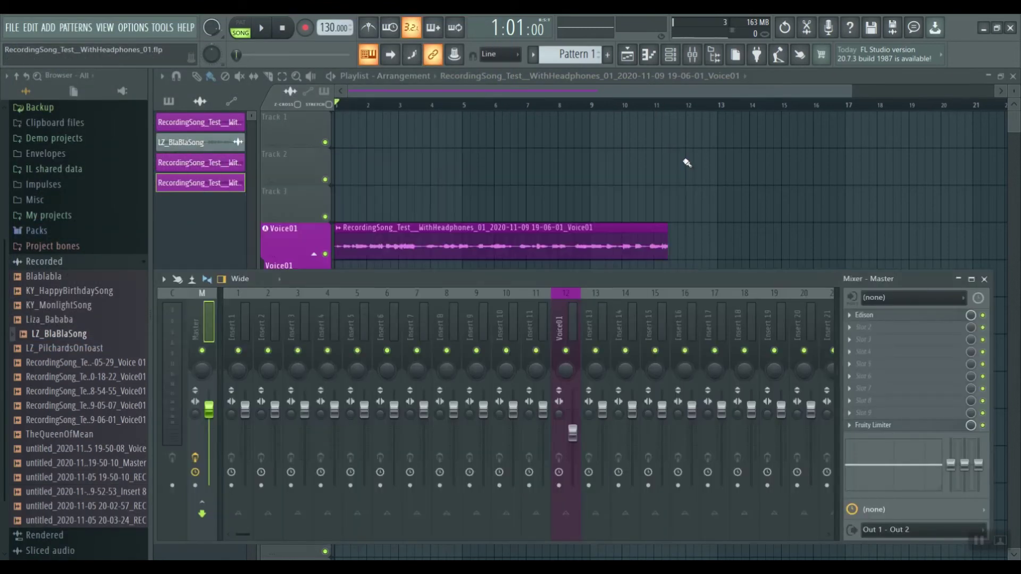
# Delete the Voice01 clip from the playlist, hide the mixer, and place the newest recorded take on Track 2 just after bar 3.
pyautogui.rightClick(615, 240)
pyautogui.press('F9')
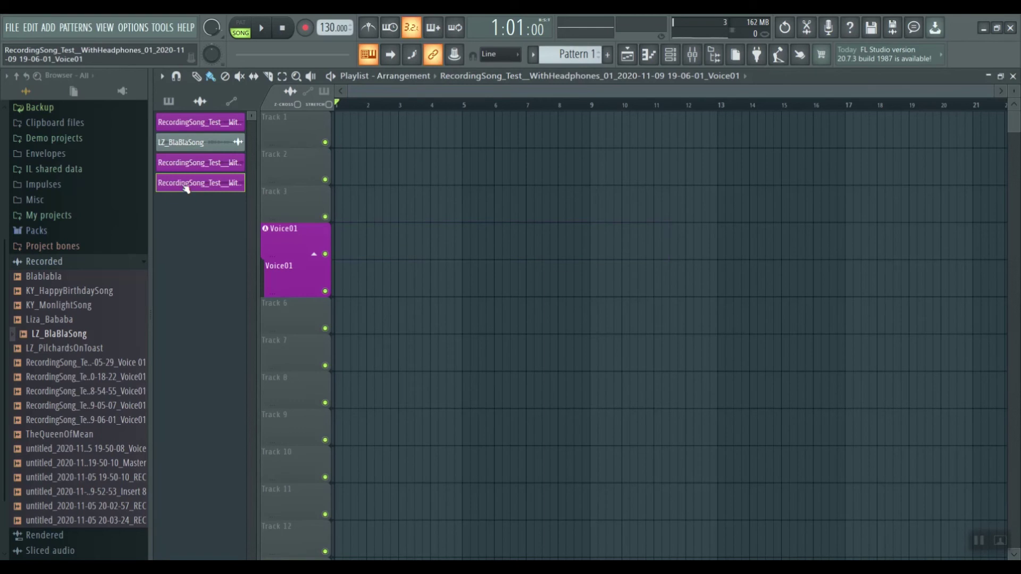
pyautogui.moveTo(185, 186); pyautogui.dragTo(408, 157)
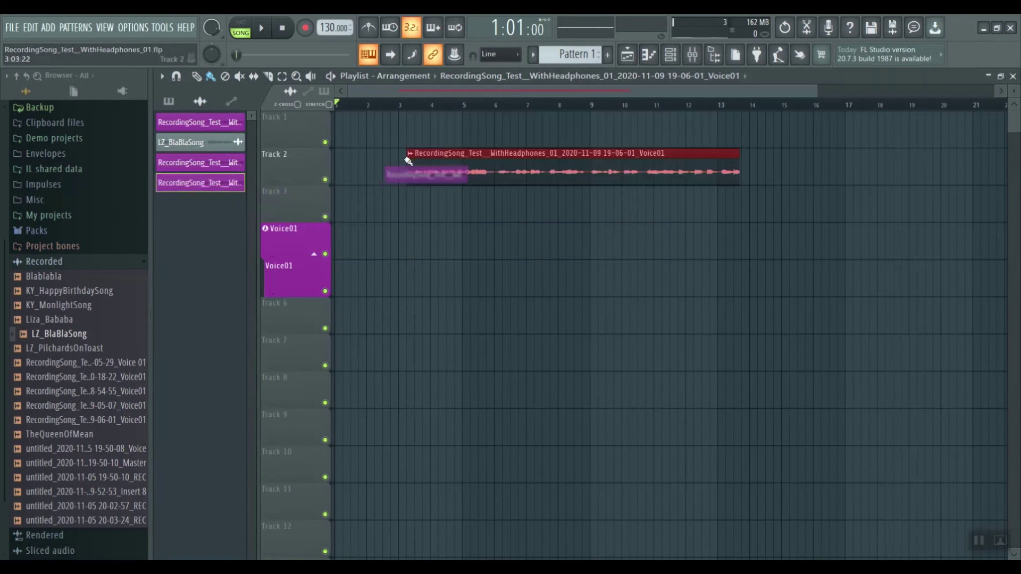
# Open the Track 2 clip's channel settings and lower its time-stretching pitch shift to about -685 cents, previewing the sample before and after.
pyautogui.doubleClick(540, 166)
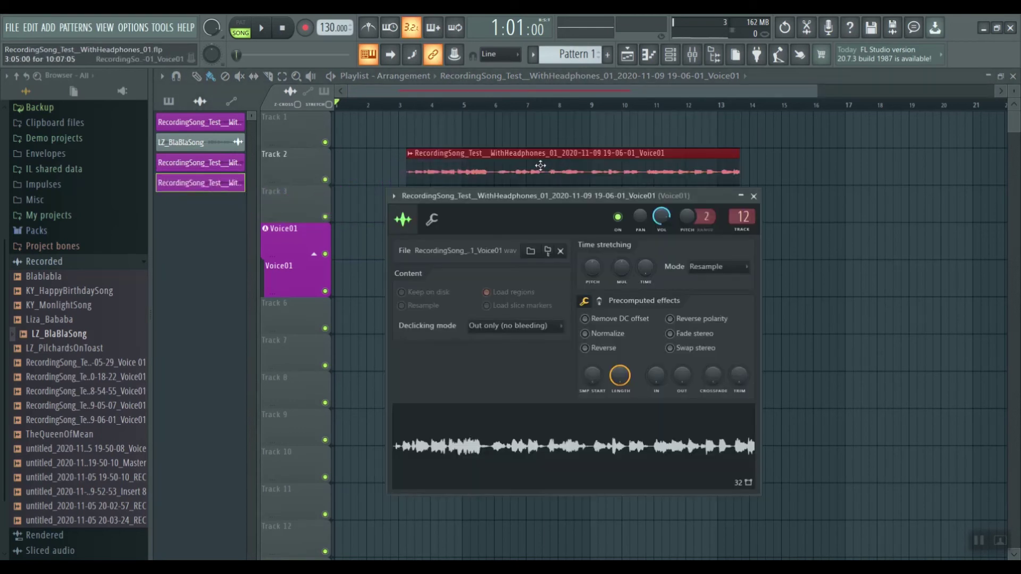
pyautogui.click(476, 450)
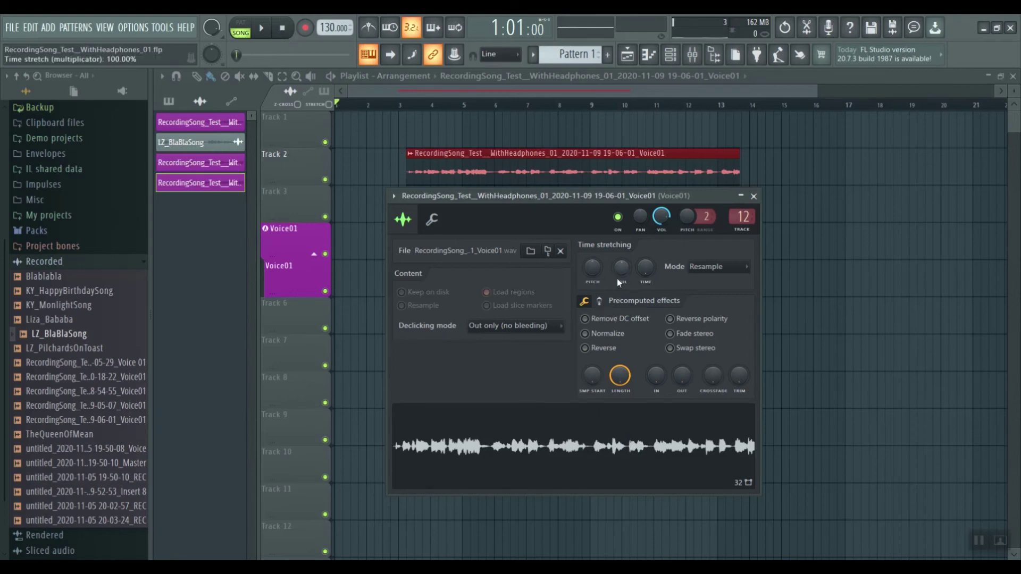
pyautogui.moveTo(595, 270); pyautogui.dragTo(590, 264)
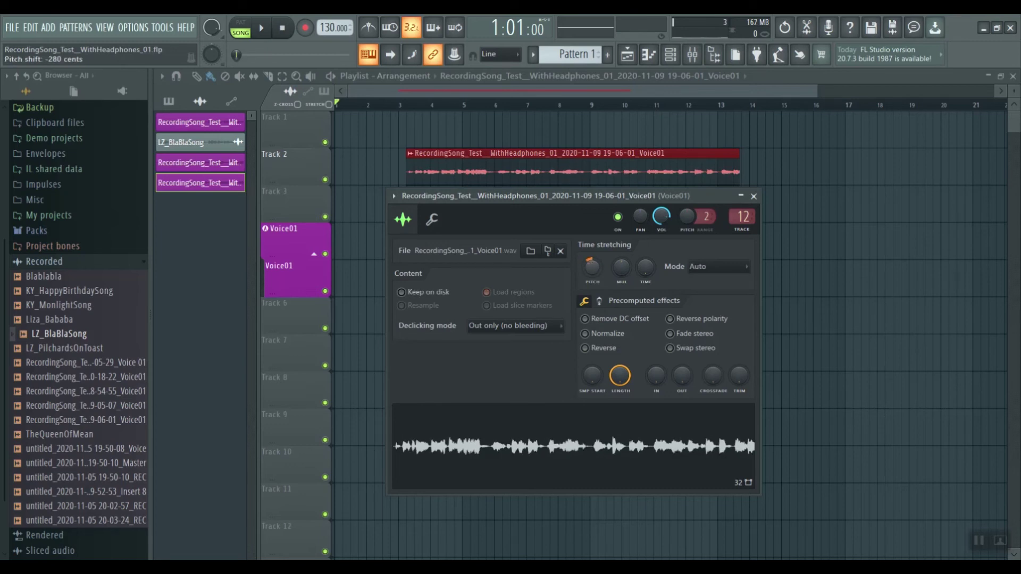
pyautogui.moveTo(590, 264); pyautogui.dragTo(590, 262)
pyautogui.moveTo(590, 262); pyautogui.dragTo(596, 270)
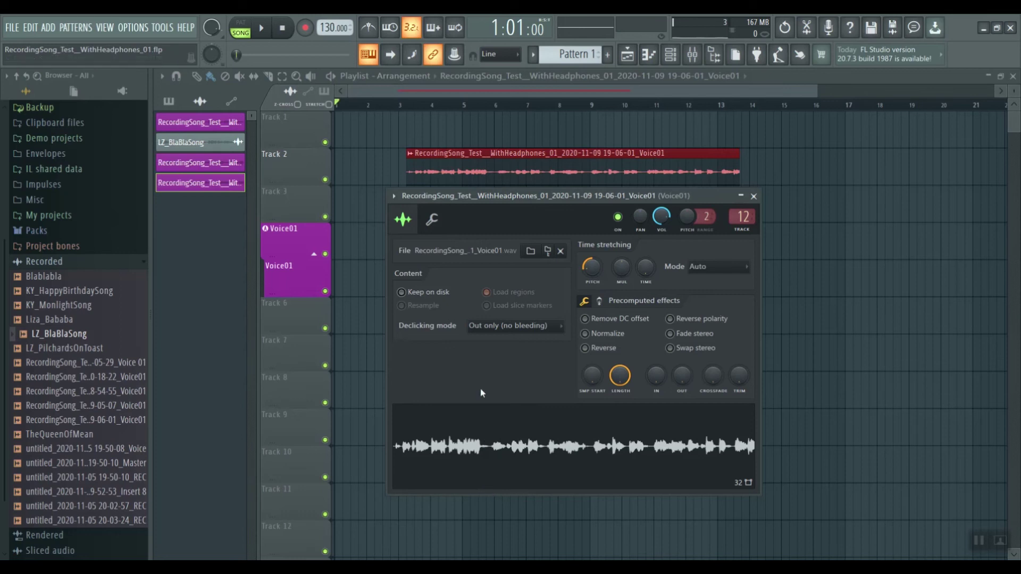
pyautogui.click(530, 439)
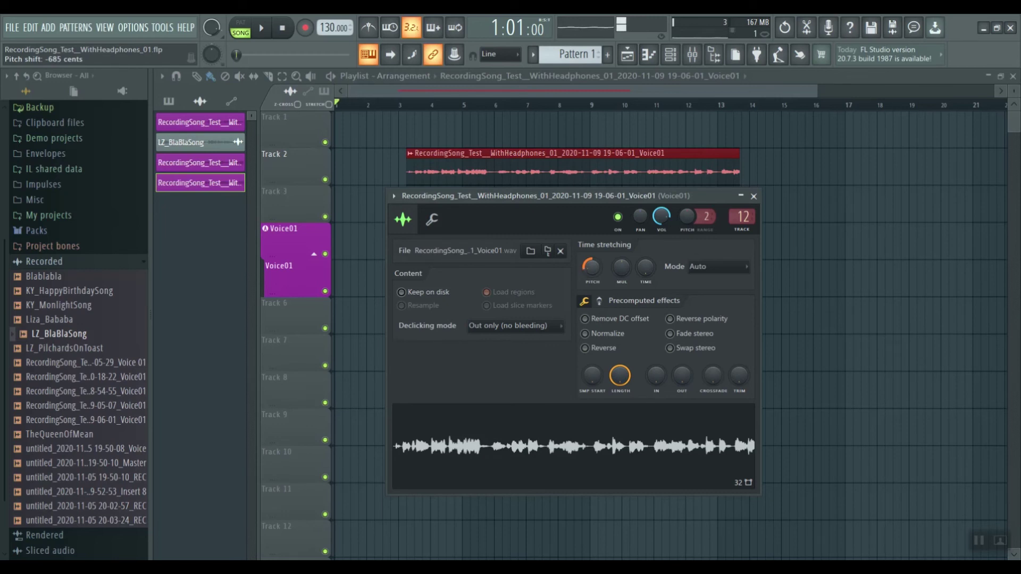
# Try a further change to the sample's pitch shift, preview it, and reset the pitch shift to zero.
pyautogui.moveTo(591, 267); pyautogui.dragTo(591, 275)
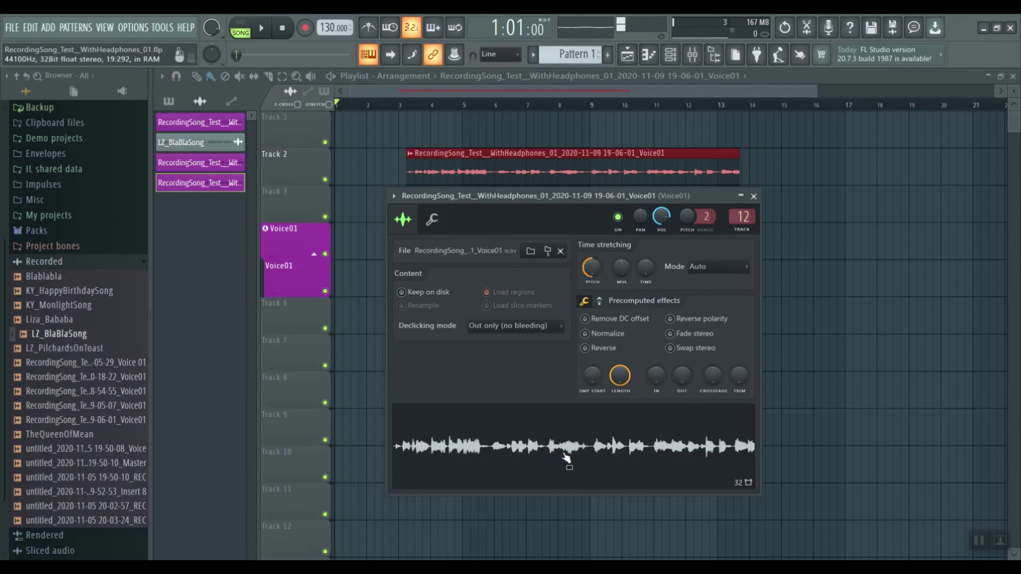
pyautogui.press('XF86AudioLowerVolume')
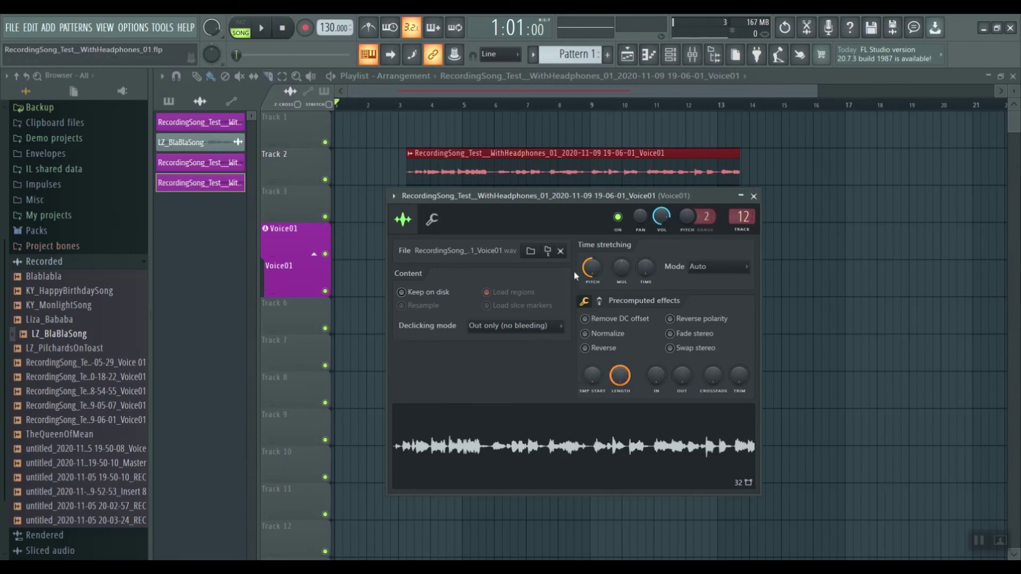
pyautogui.moveTo(591, 267); pyautogui.dragTo(591, 258)
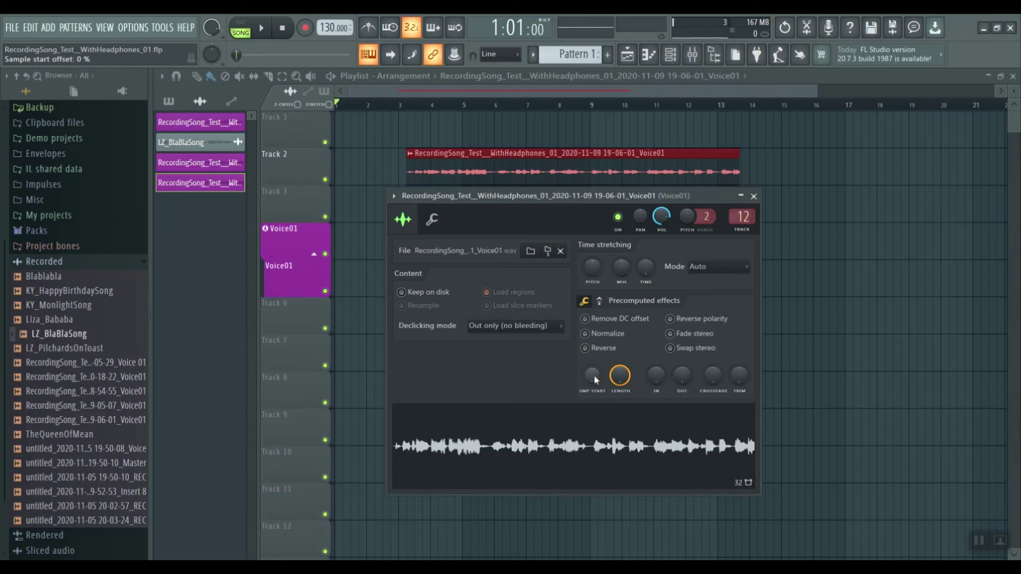
# Try raising the sample start offset in stages beyond 58 %, previewing the shortened sample along the way.
pyautogui.scroll(5, 594, 377)
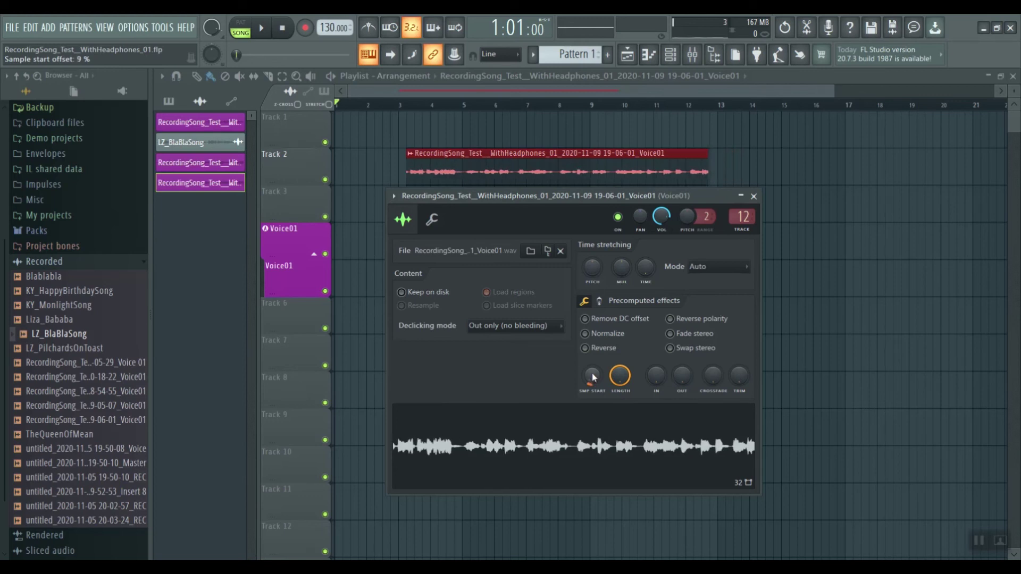
pyautogui.scroll(6, 594, 377)
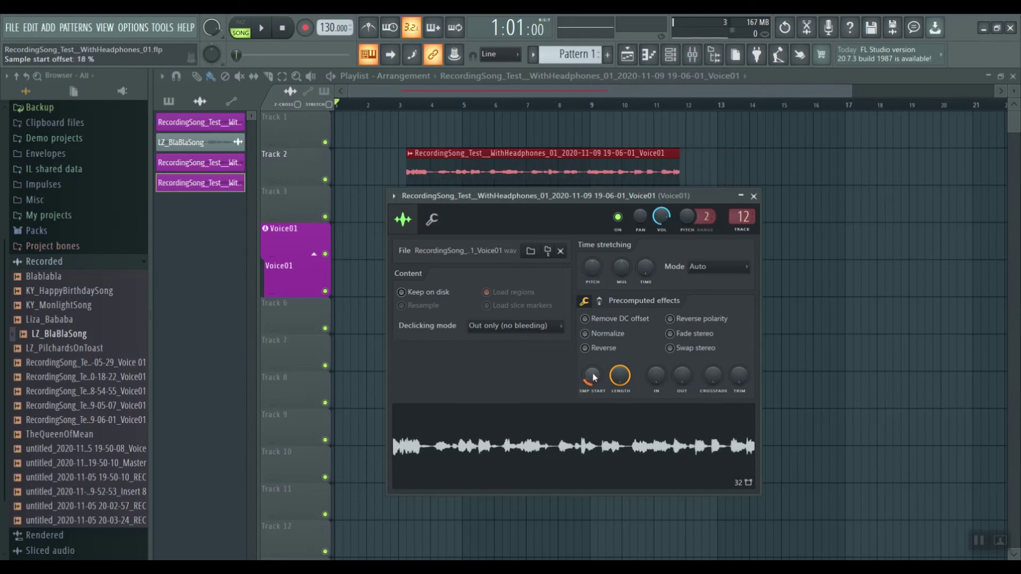
pyautogui.scroll(4, 593, 377)
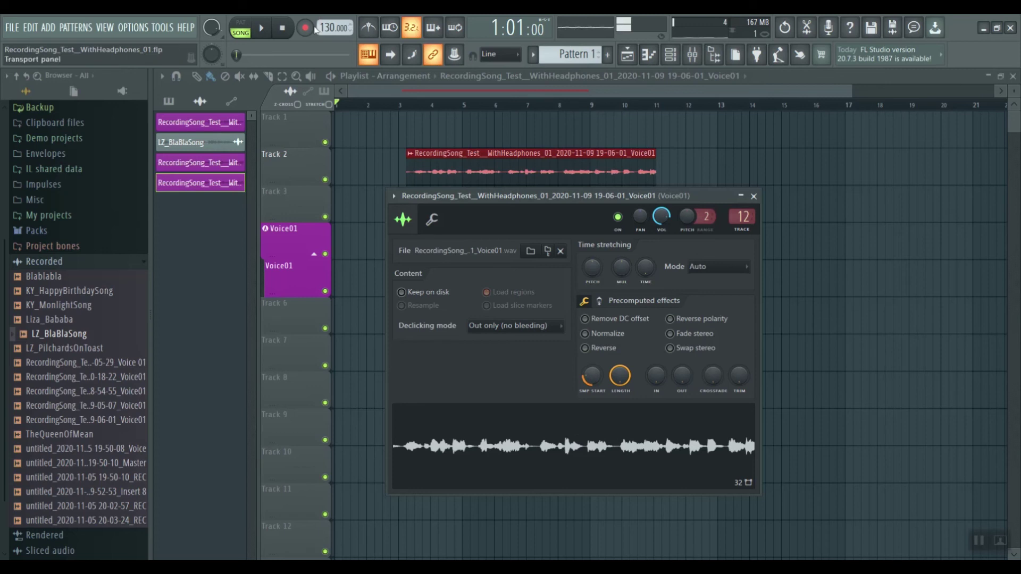
pyautogui.scroll(3, 593, 384)
pyautogui.scroll(6, 595, 385)
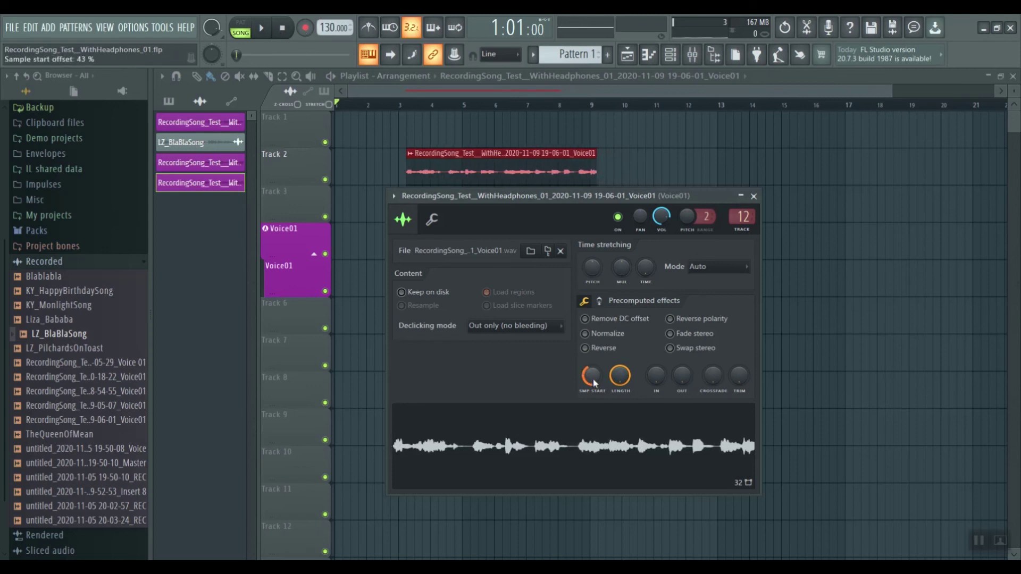
pyautogui.scroll(6, 594, 384)
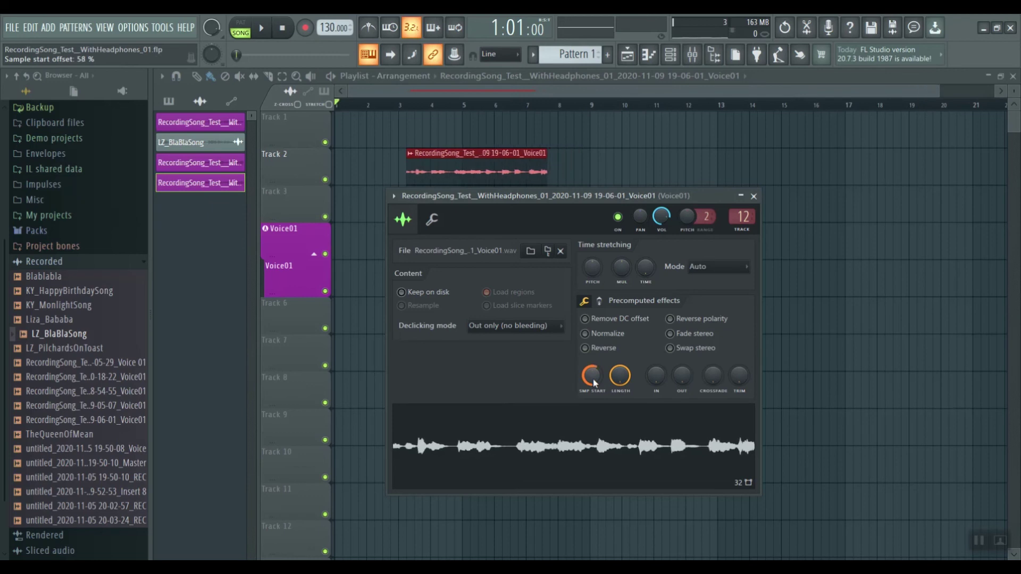
pyautogui.scroll(5, 594, 384)
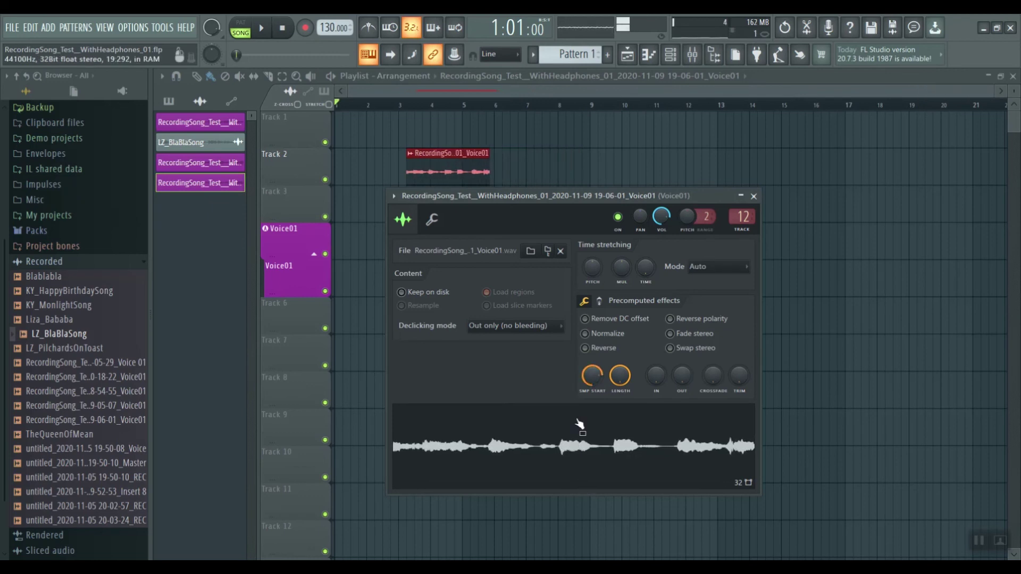
# Return the sample start offset to 0 % to restore the clip's full length.
pyautogui.scroll(-3, 595, 378)
pyautogui.scroll(-10, 597, 377)
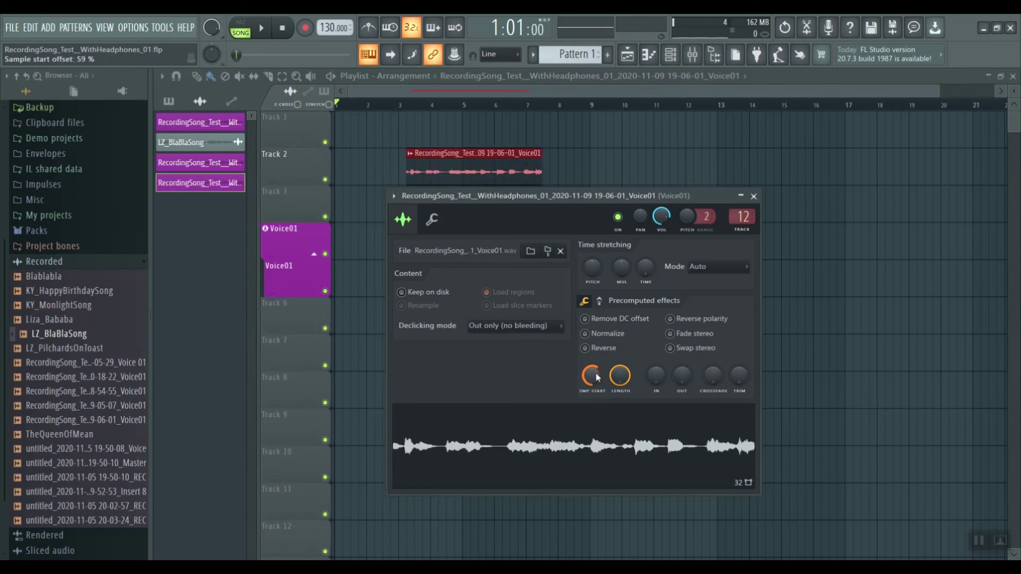
pyautogui.scroll(-10, 597, 377)
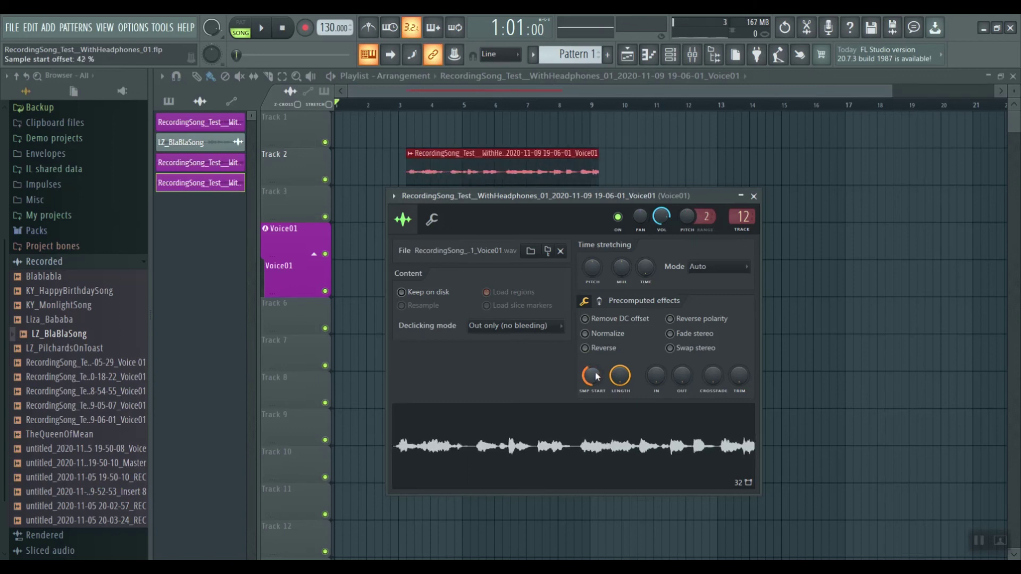
pyautogui.scroll(-7, 596, 376)
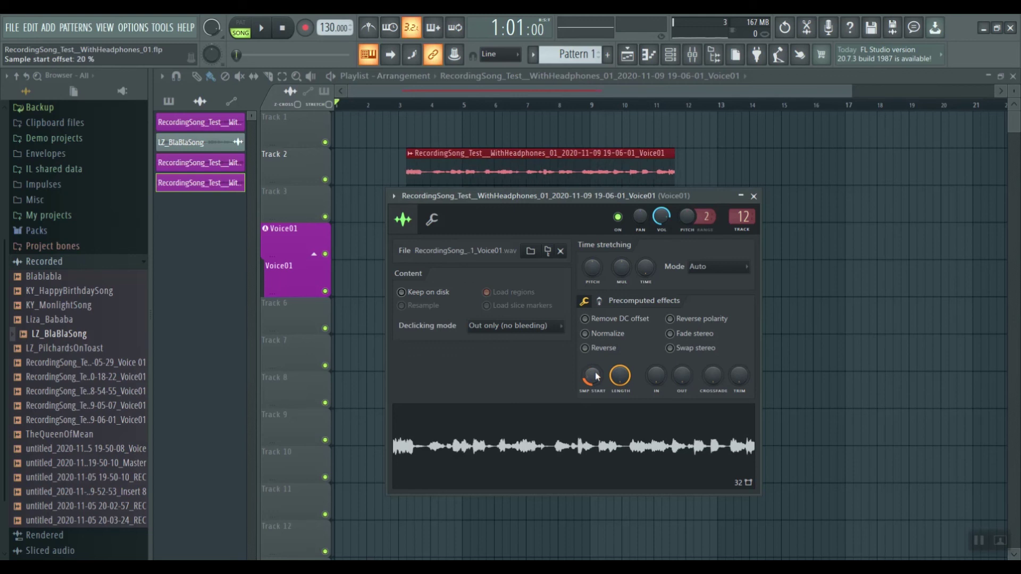
pyautogui.scroll(-7, 592, 373)
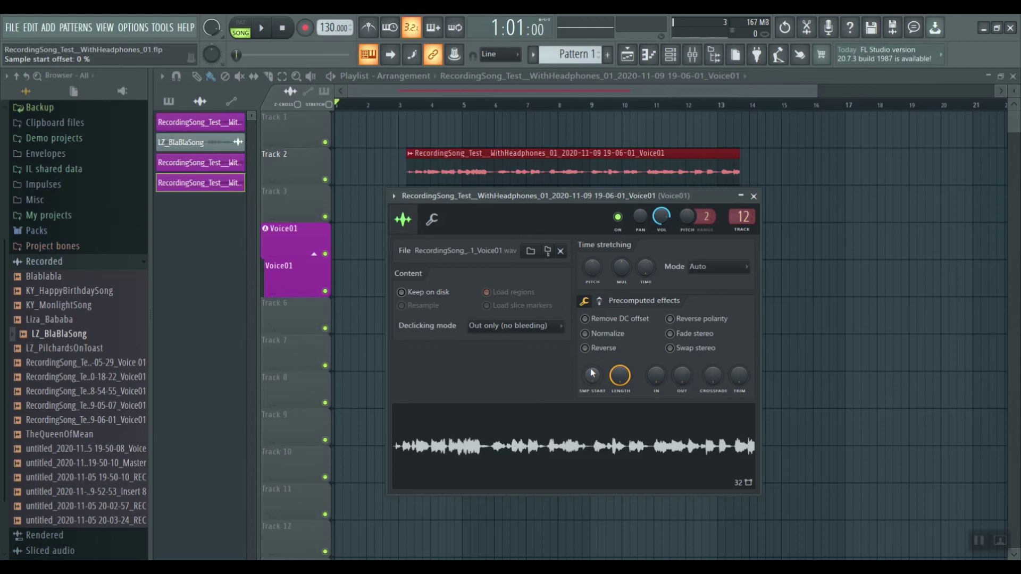
pyautogui.scroll(5, 593, 374)
pyautogui.scroll(-5, 594, 375)
# Close the Voice01 sample's channel settings.
pyautogui.click(754, 196)
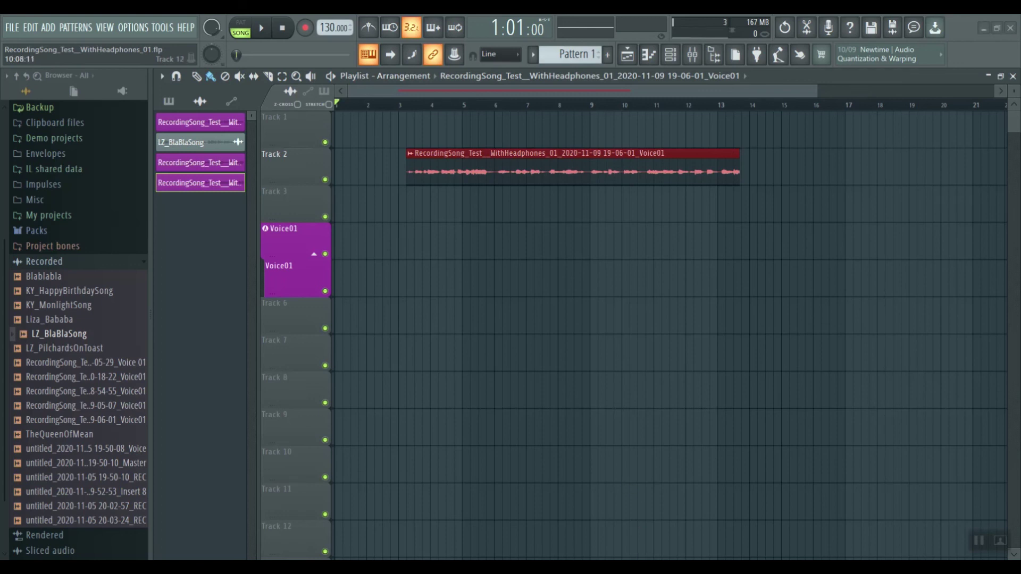
pyautogui.moveTo(636, 530)
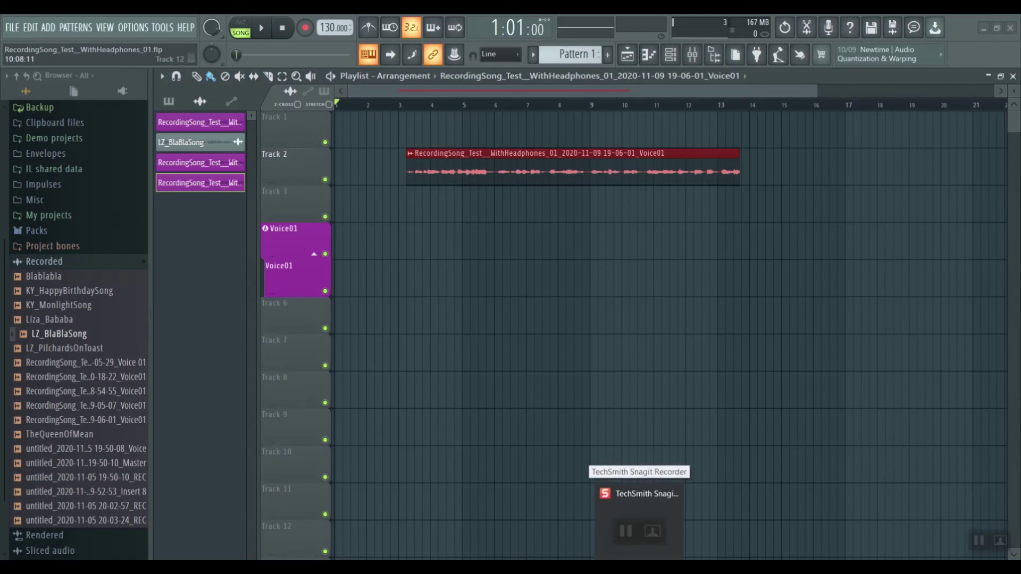